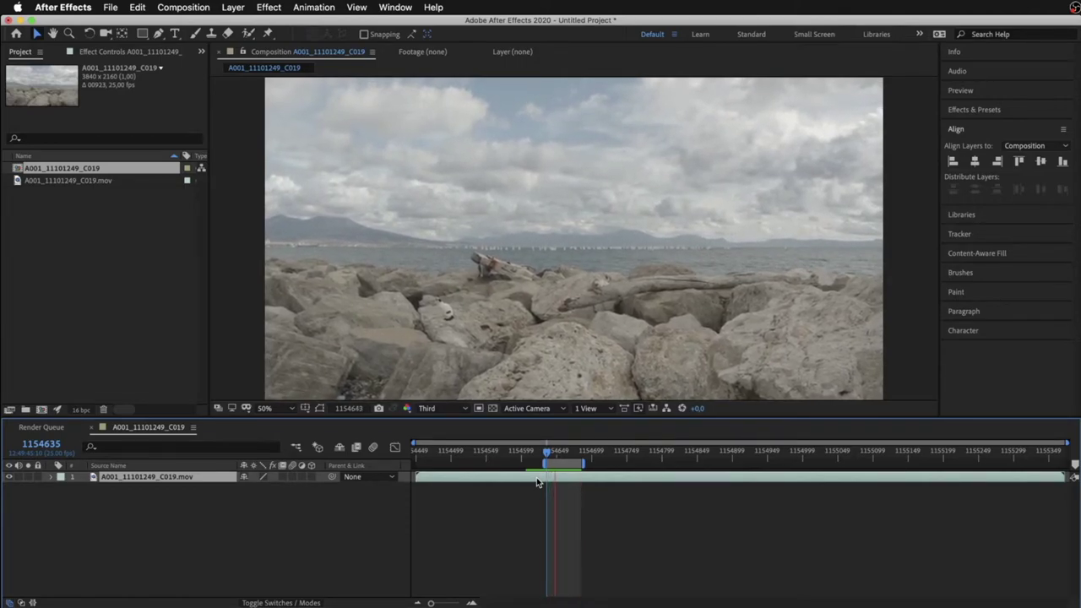
Stop playback and drag the seashore clip's Audio Levels down to about -124 dB
key("space")
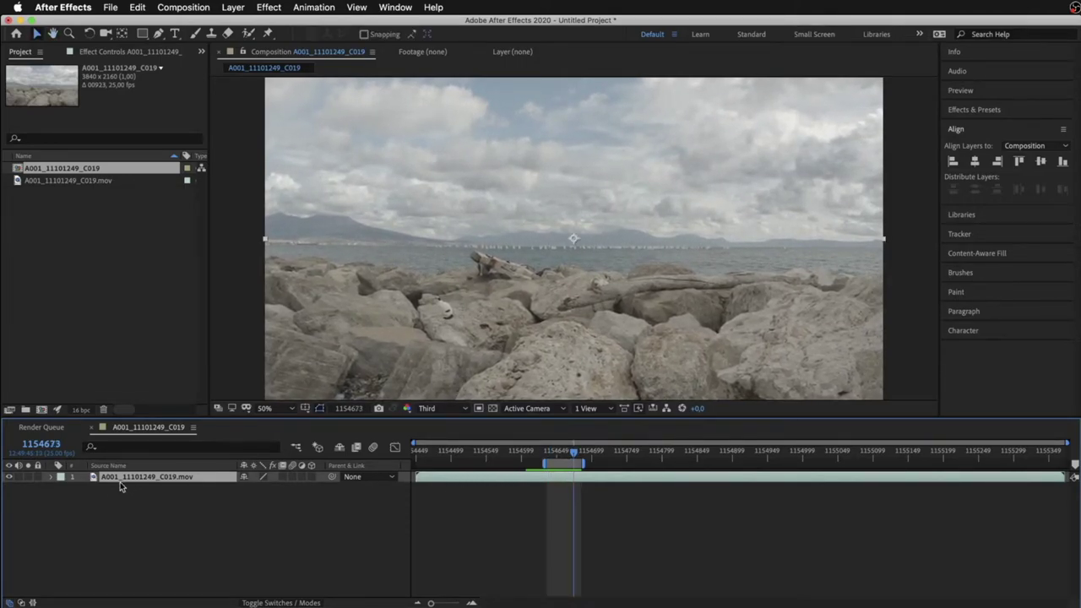
left_click(50, 477)
left_click(62, 489)
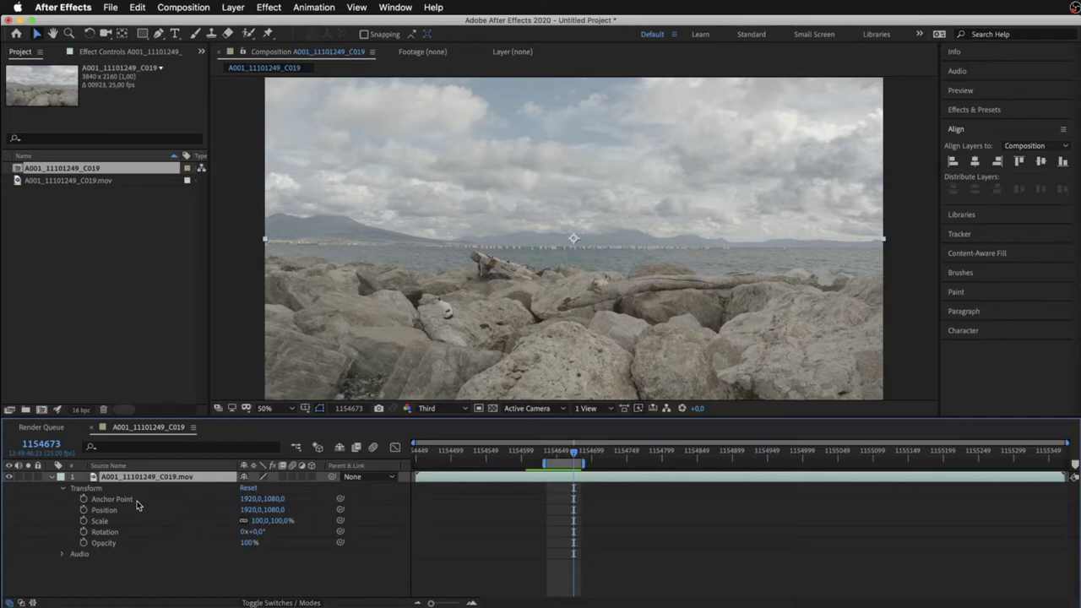
left_click(81, 492)
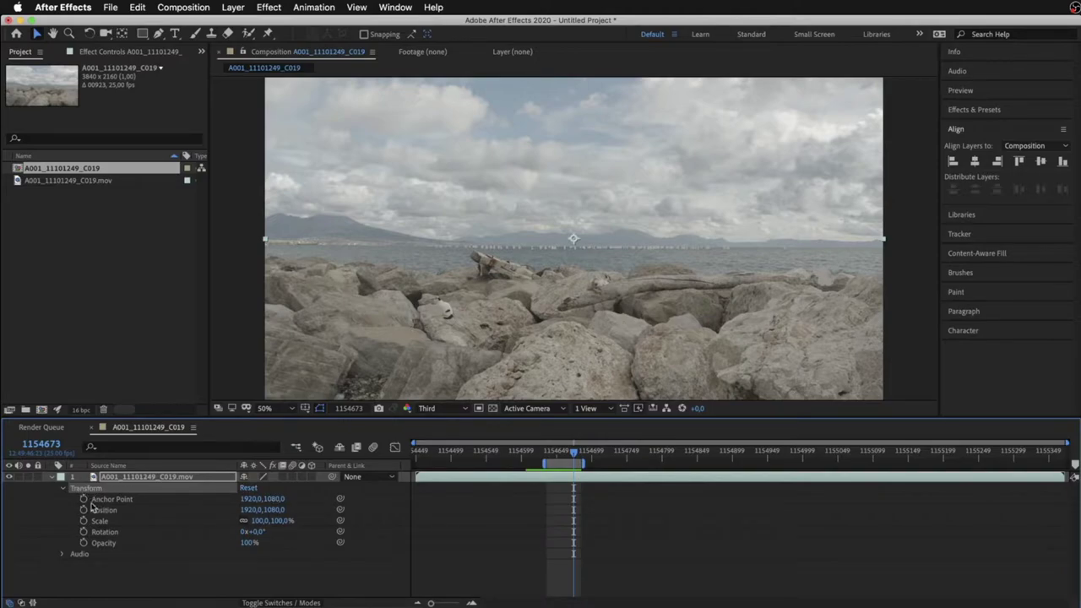
left_click(62, 554)
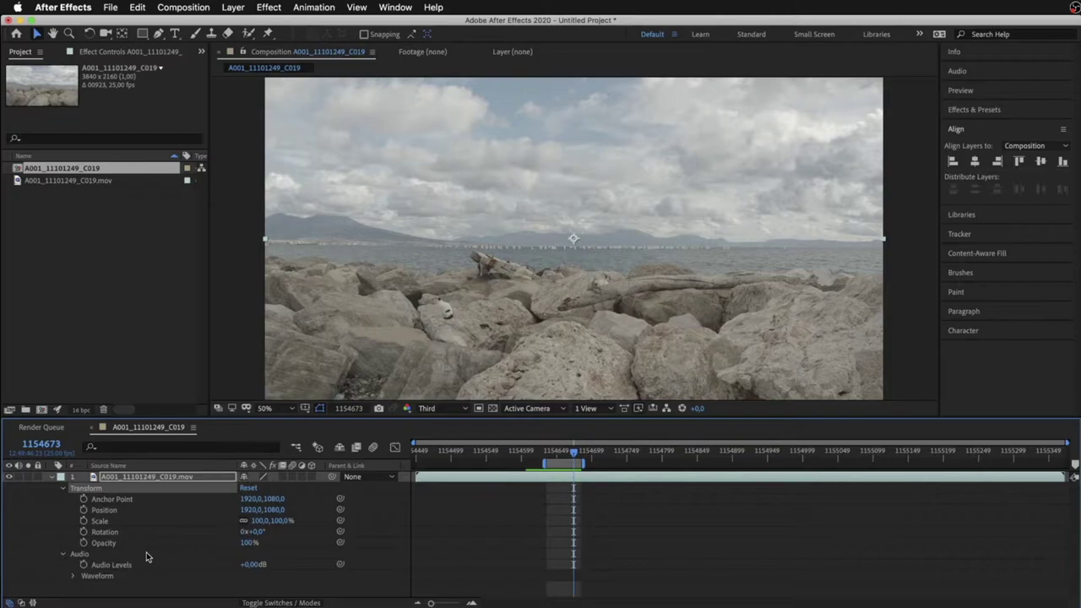
left_click(73, 576)
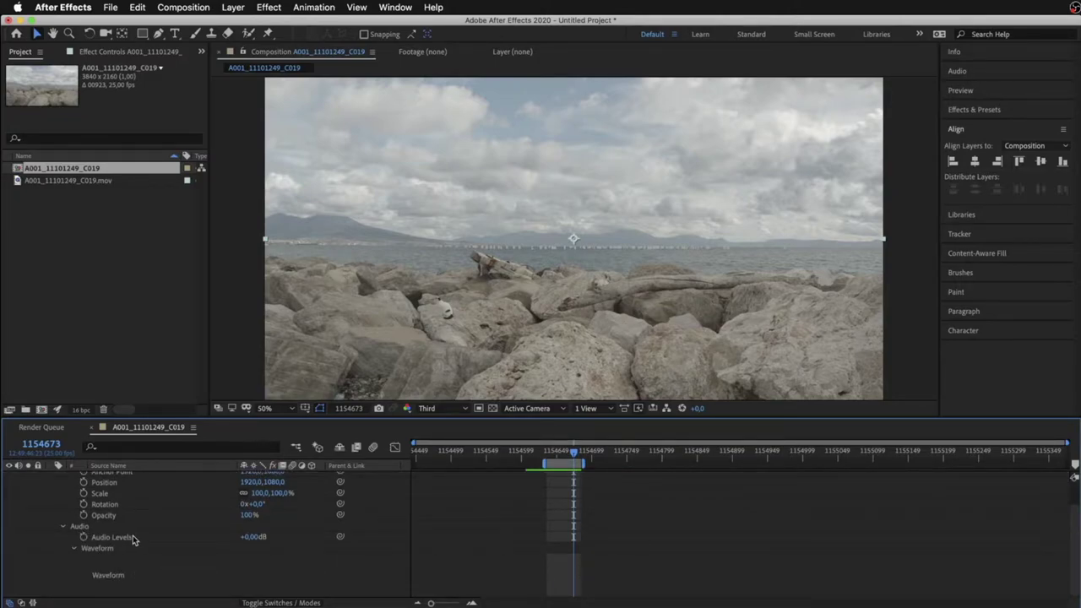
left_click_drag(250, 537, 204, 537)
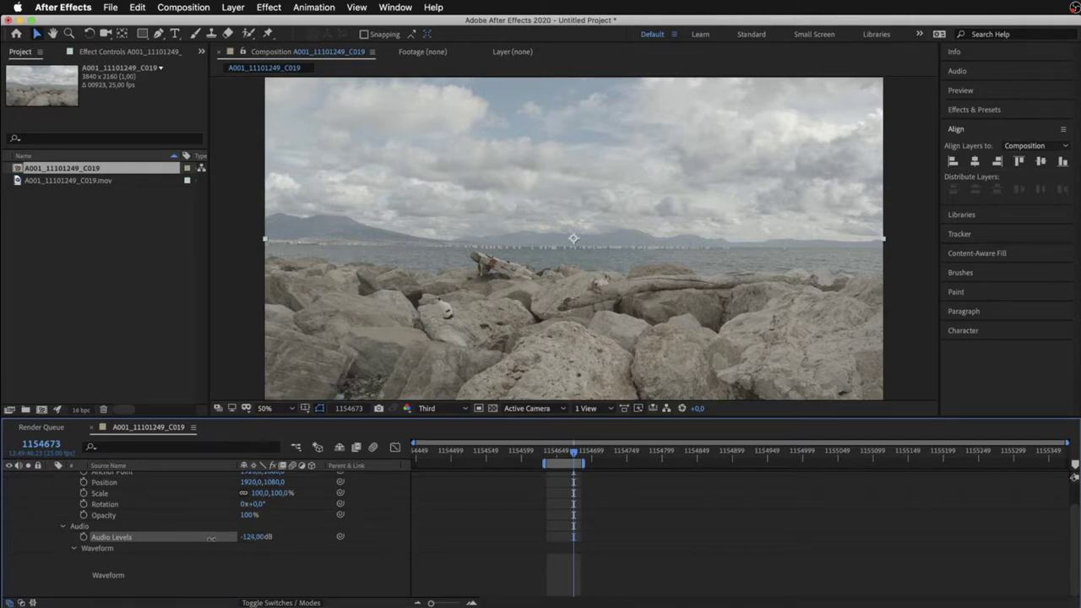
left_click(62, 526)
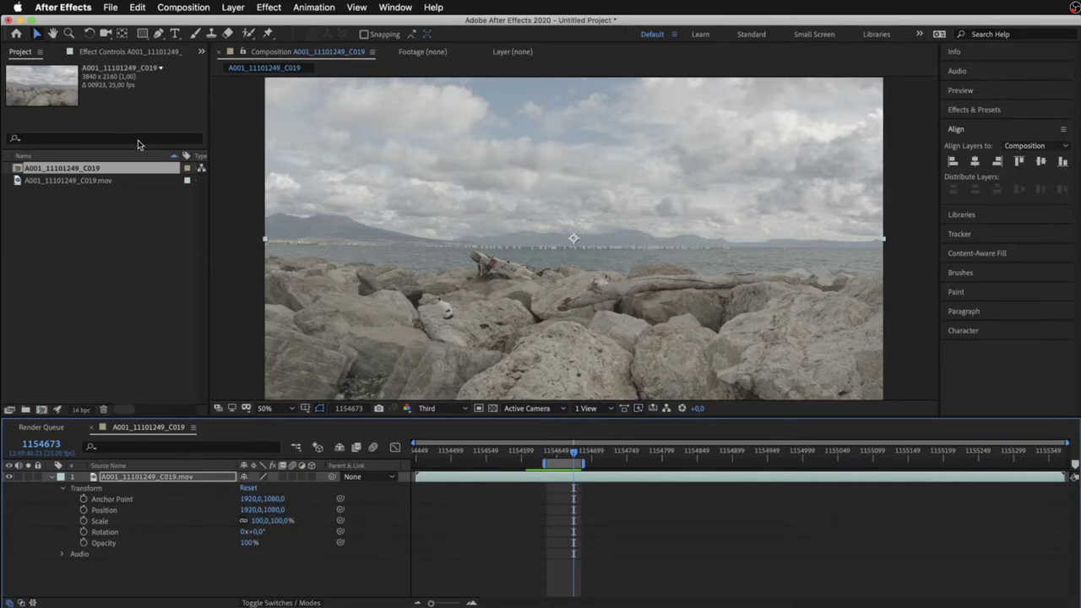
Show Effect Controls for the seashore clip and apply Effect > Distort > Mirror
left_click(134, 51)
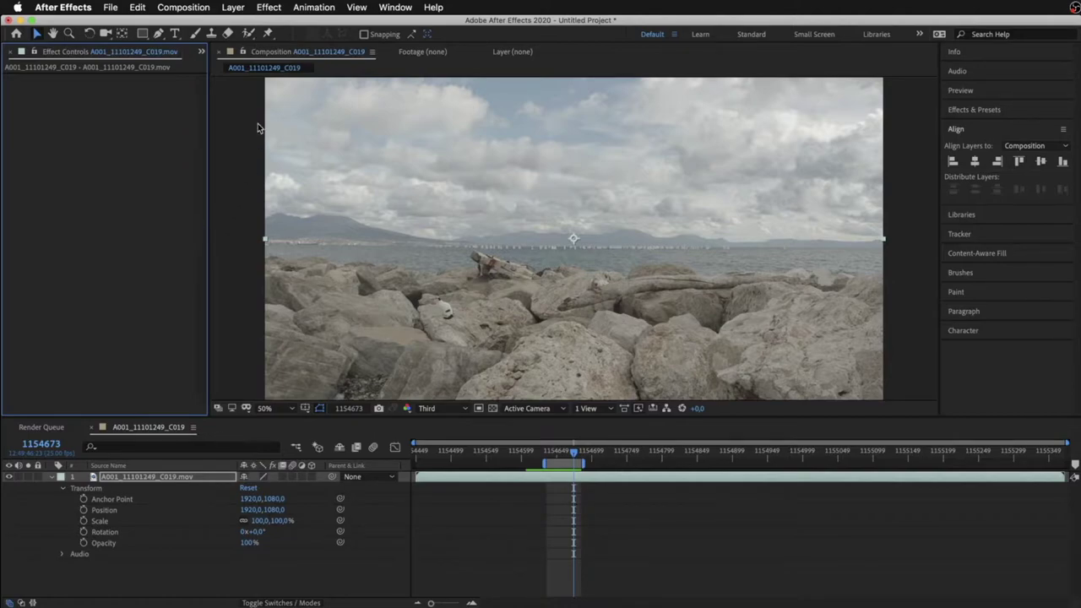
left_click(539, 521)
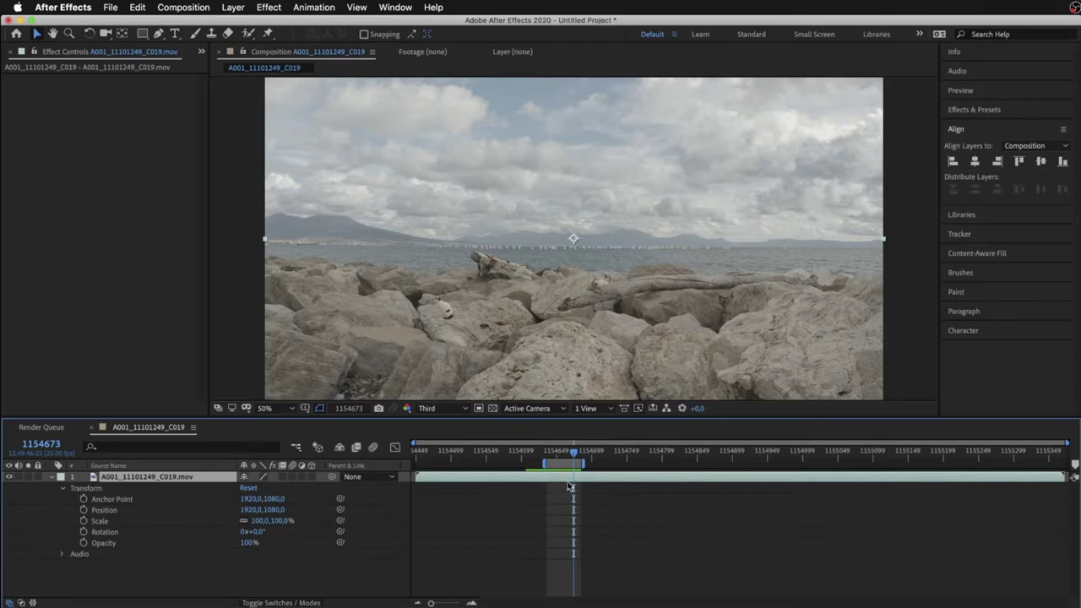
left_click(271, 7)
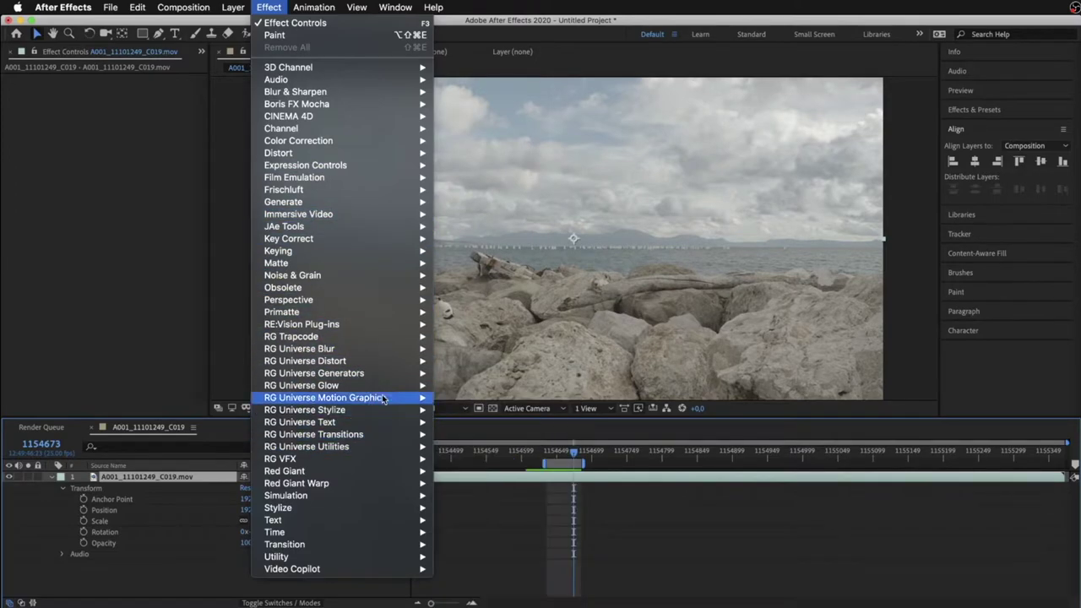
mouse_move(382, 348)
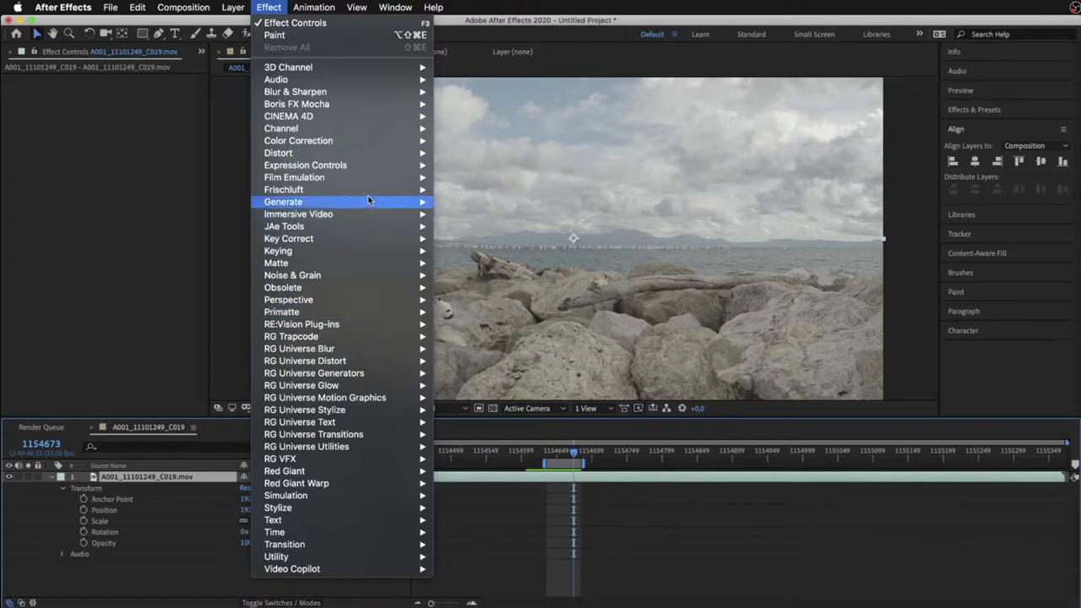
mouse_move(367, 137)
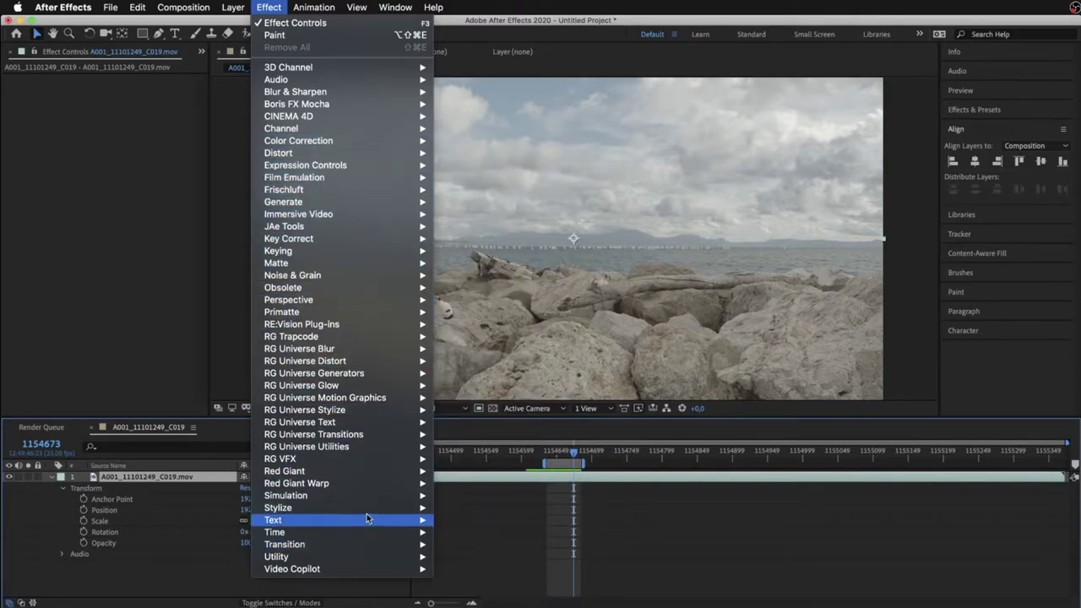
mouse_move(370, 263)
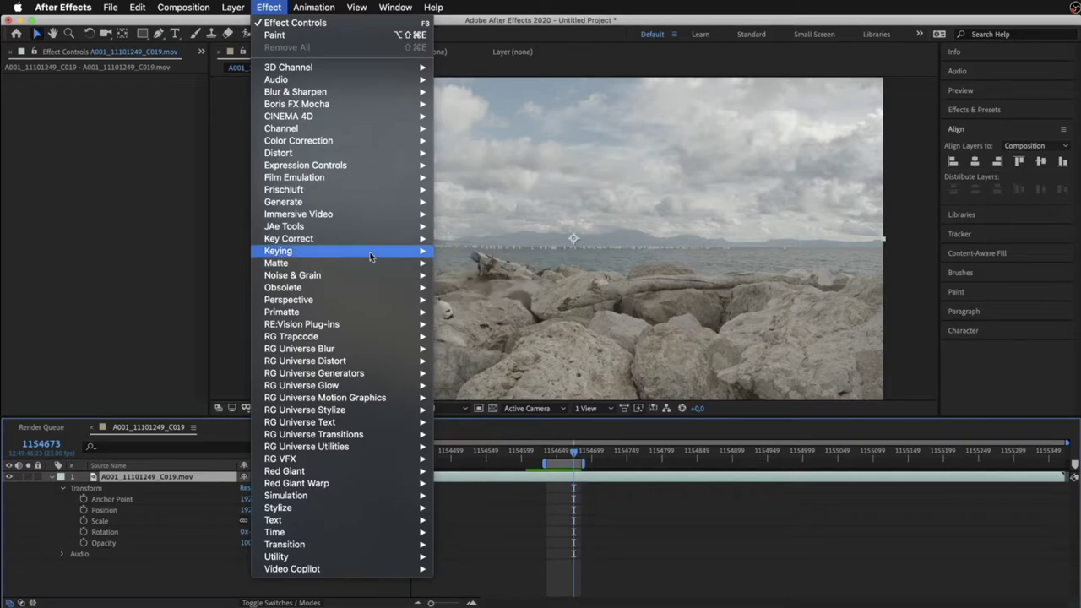
mouse_move(371, 159)
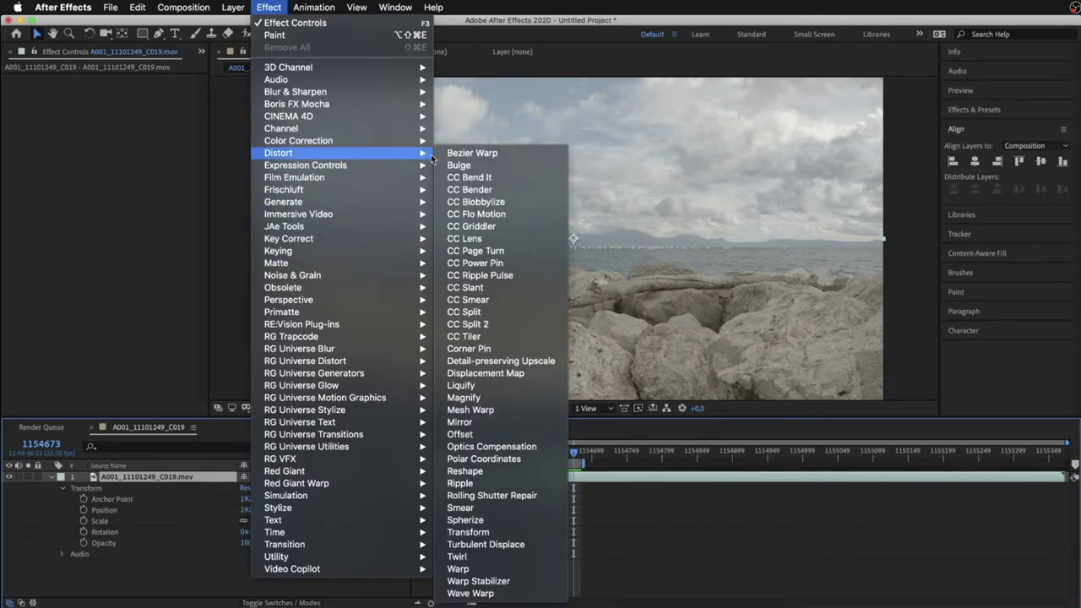
left_click(489, 423)
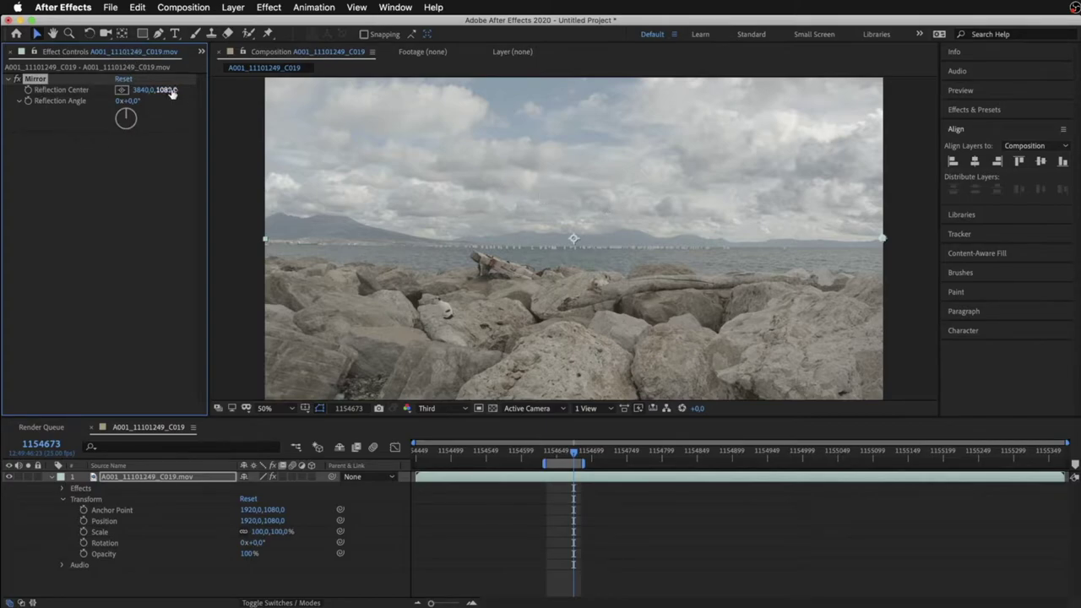
Set the Mirror's Reflection Angle to -90° and Reflection Center to 2631,1080
left_click_drag(129, 102, 200, 110)
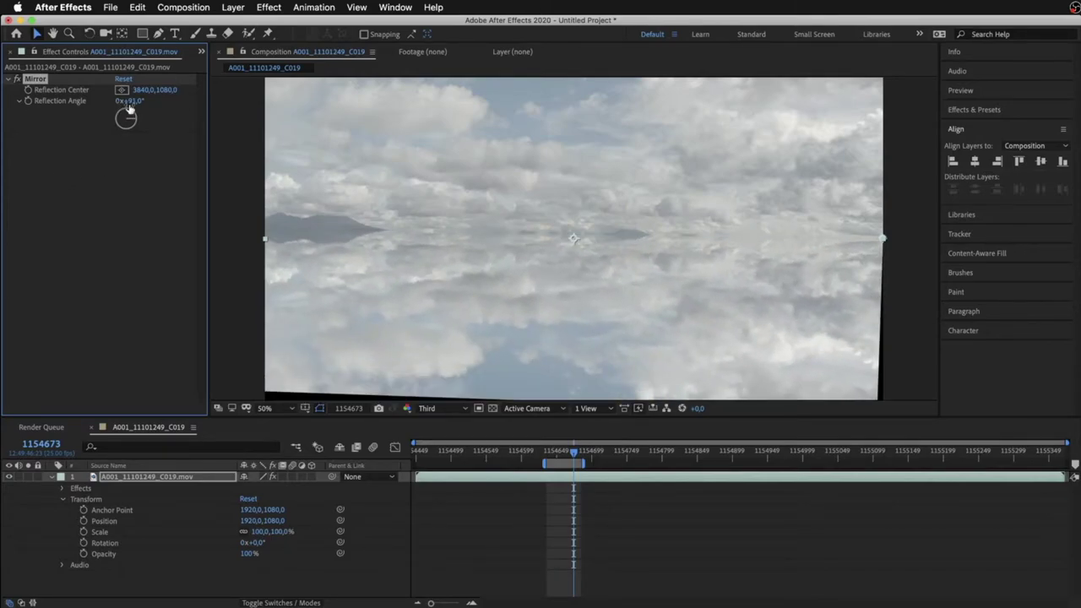
left_click(128, 102)
type("0")
key("Return")
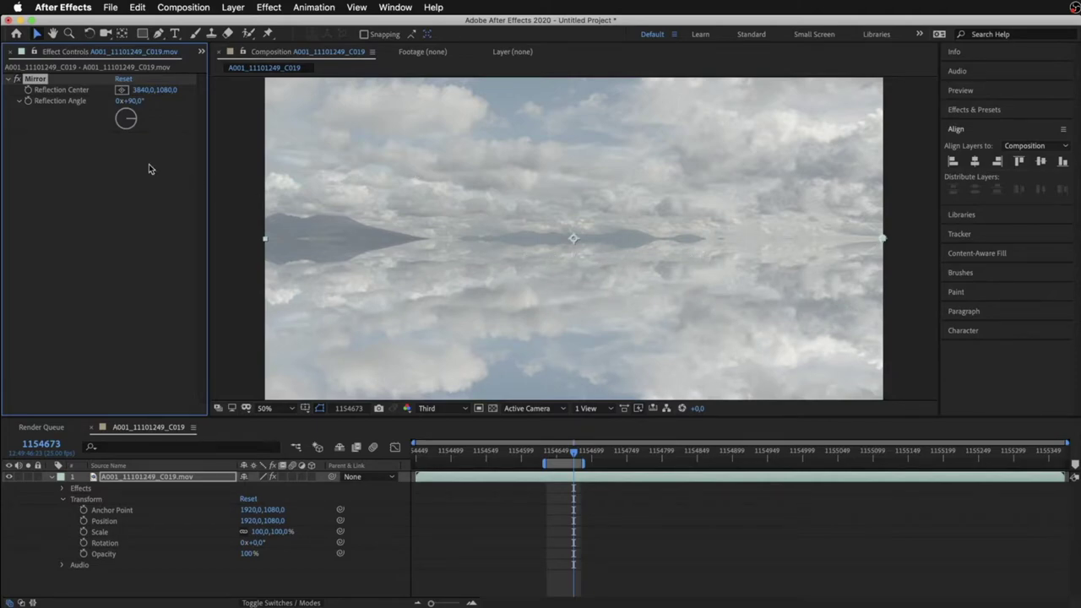
left_click_drag(143, 90, 4, 116)
left_click_drag(16, 163, 3, 173)
mouse_move(143, 89)
left_mouse_down()
mouse_move(101, 90)
mouse_move(156, 101)
mouse_move(113, 119)
mouse_move(42, 122)
left_mouse_up()
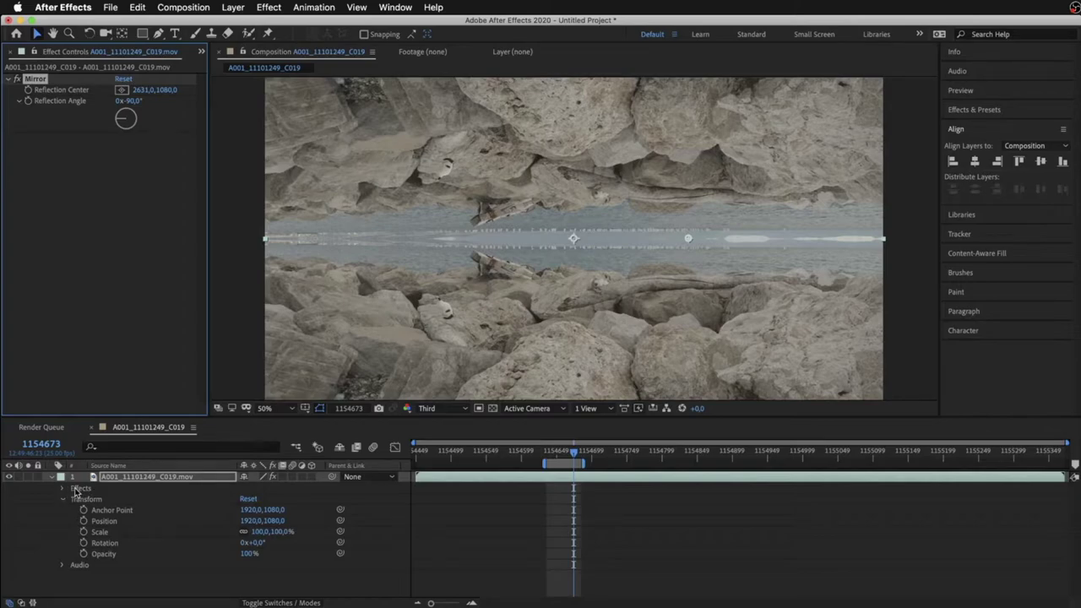
Reveal Mirror's properties in the timeline, undo a Reflection Center nudge, and return to frame 1154641
left_click(62, 490)
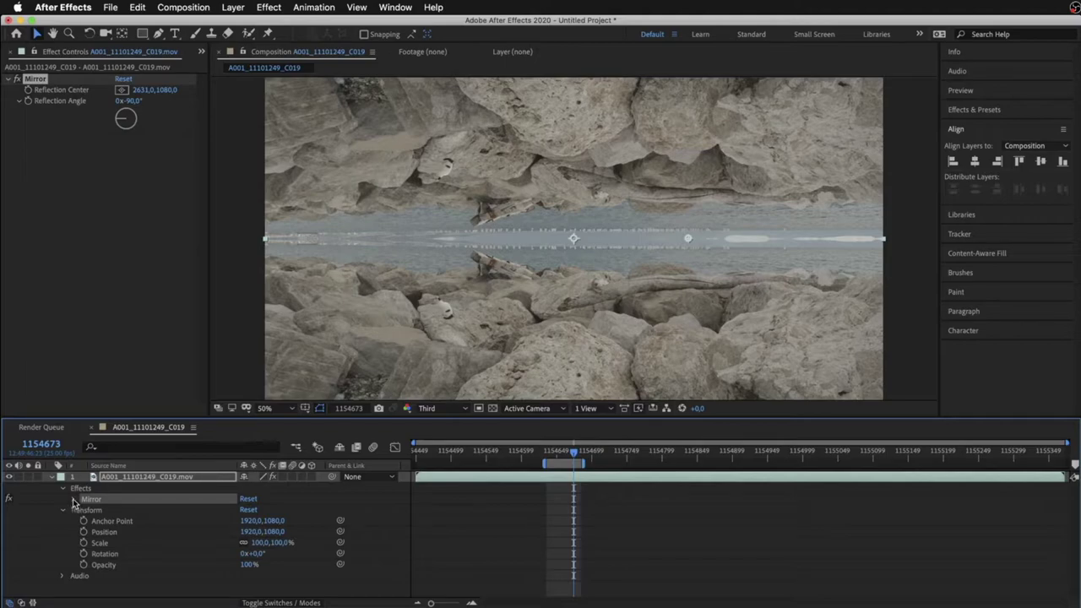
left_click(73, 499)
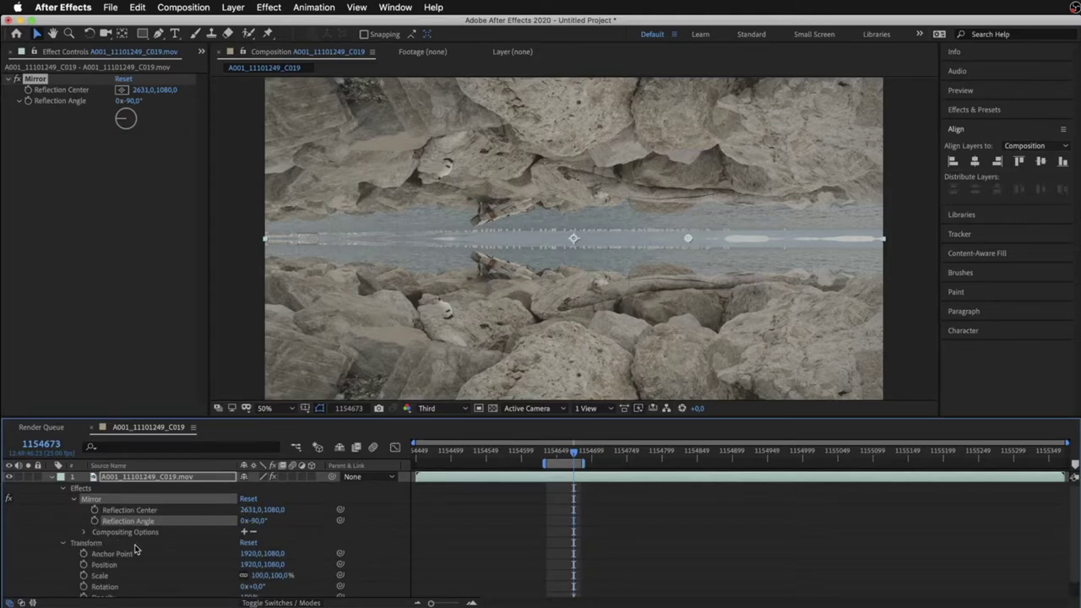
scroll(113, 518, "down", 1)
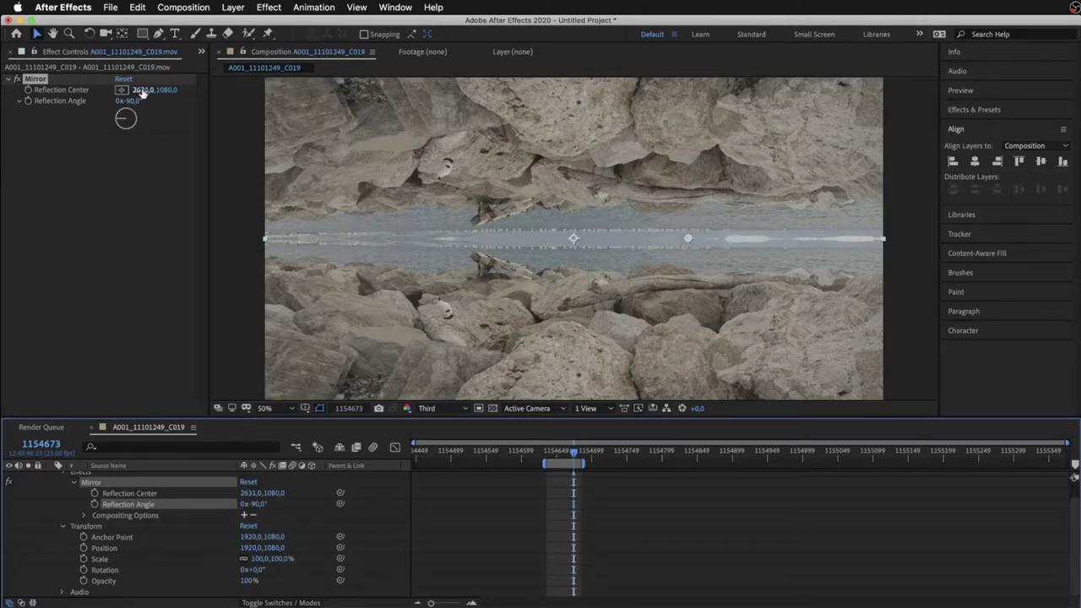
left_click_drag(150, 90, 139, 90)
key("super+z")
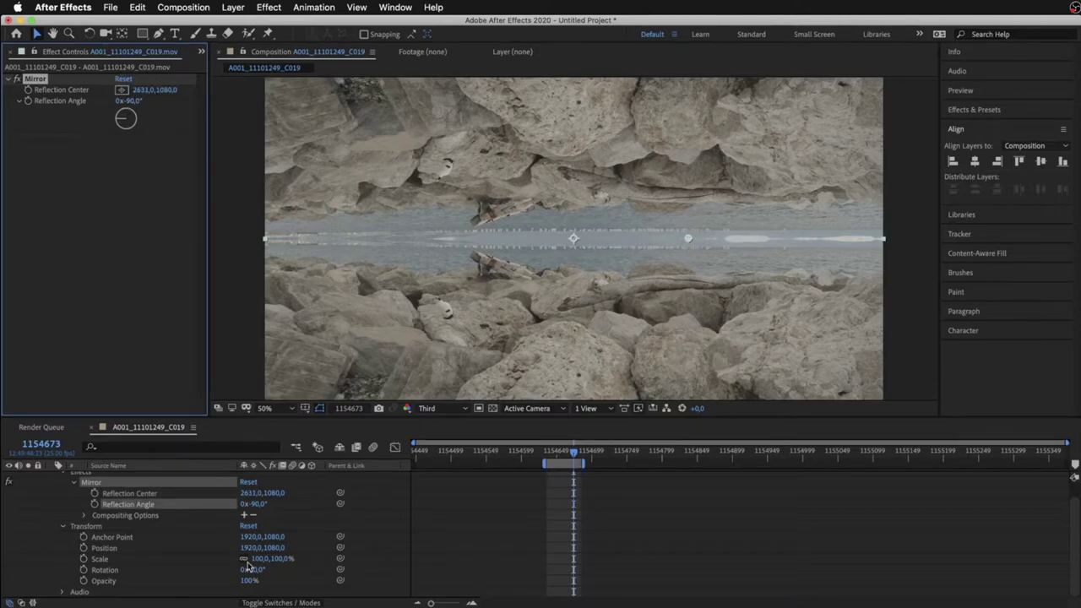
left_click_drag(560, 453, 550, 452)
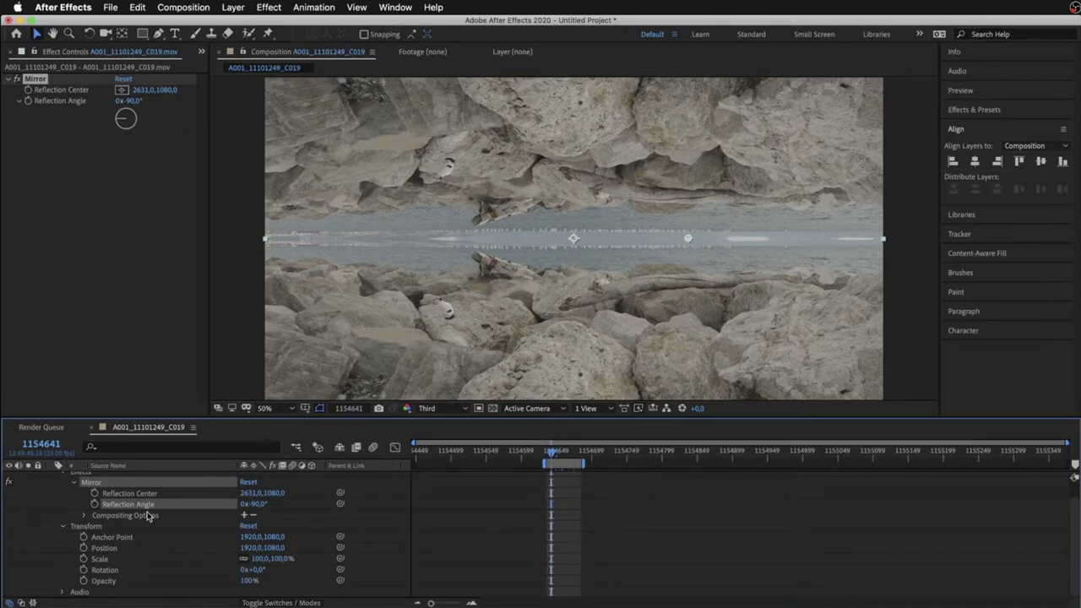
Keyframe Mirror's Reflection Angle swinging to about -45°, then scrub to preview the change
left_click(96, 504)
left_click(569, 451)
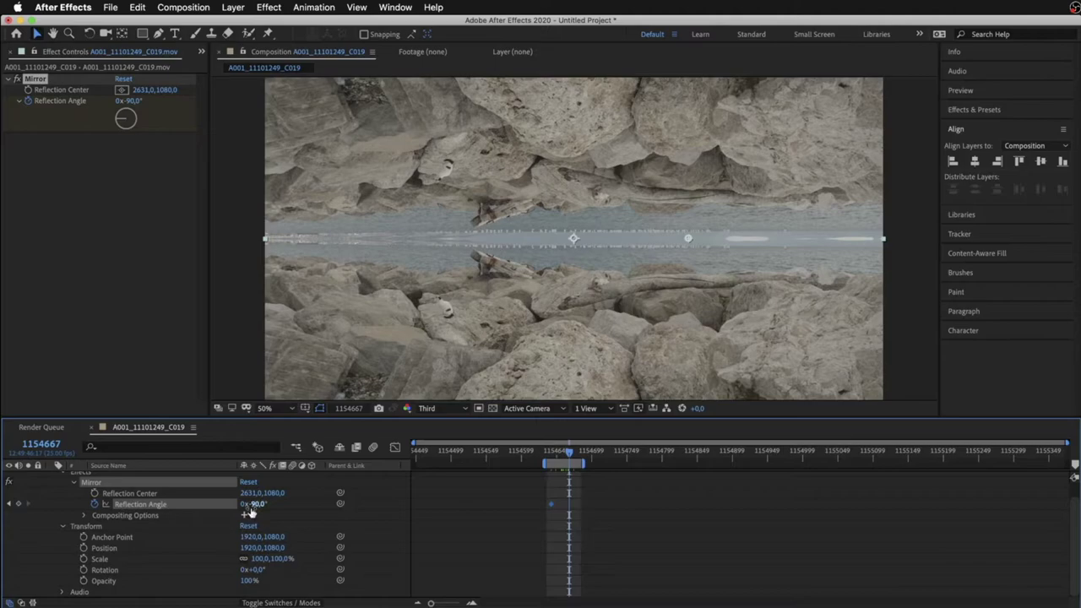
left_click_drag(254, 503, 285, 503)
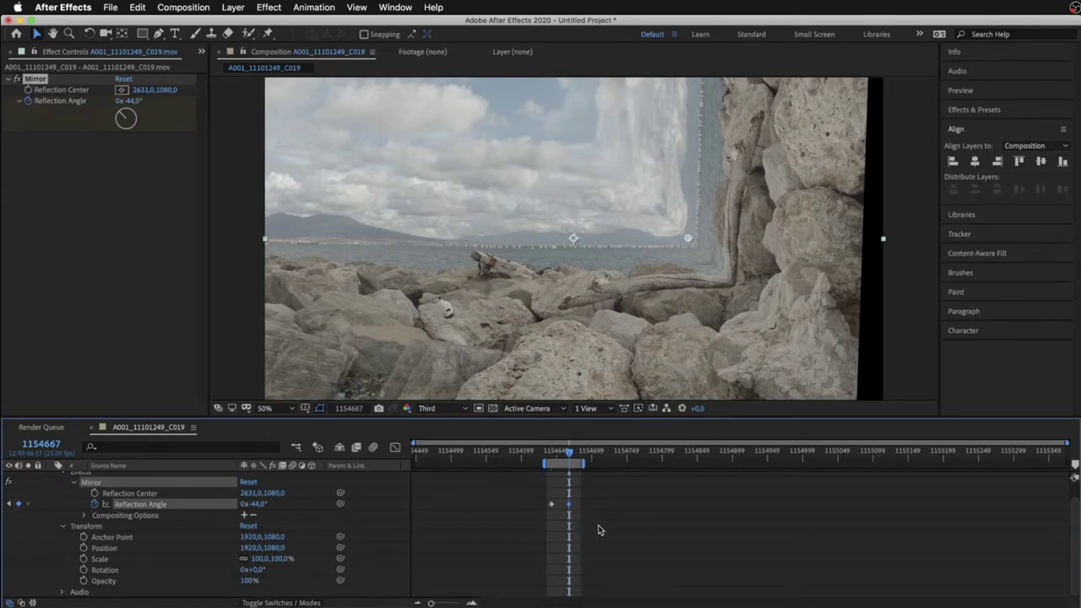
left_click_drag(599, 494, 483, 532)
left_click(548, 453)
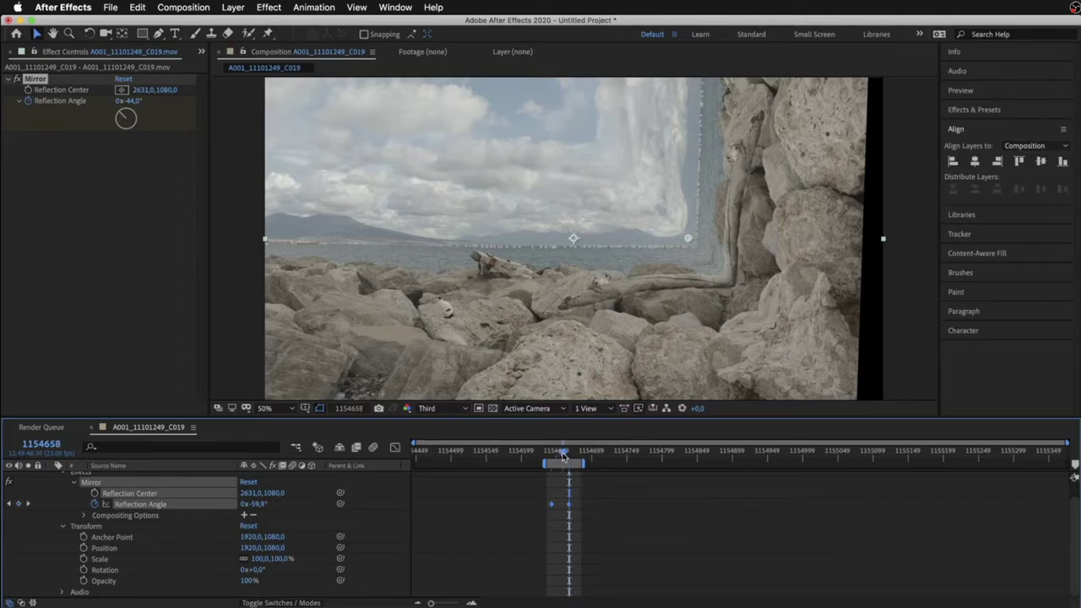
left_click_drag(549, 455, 564, 456)
Drag the second Reflection Angle keyframe later and jump the playhead to it
left_click(572, 527)
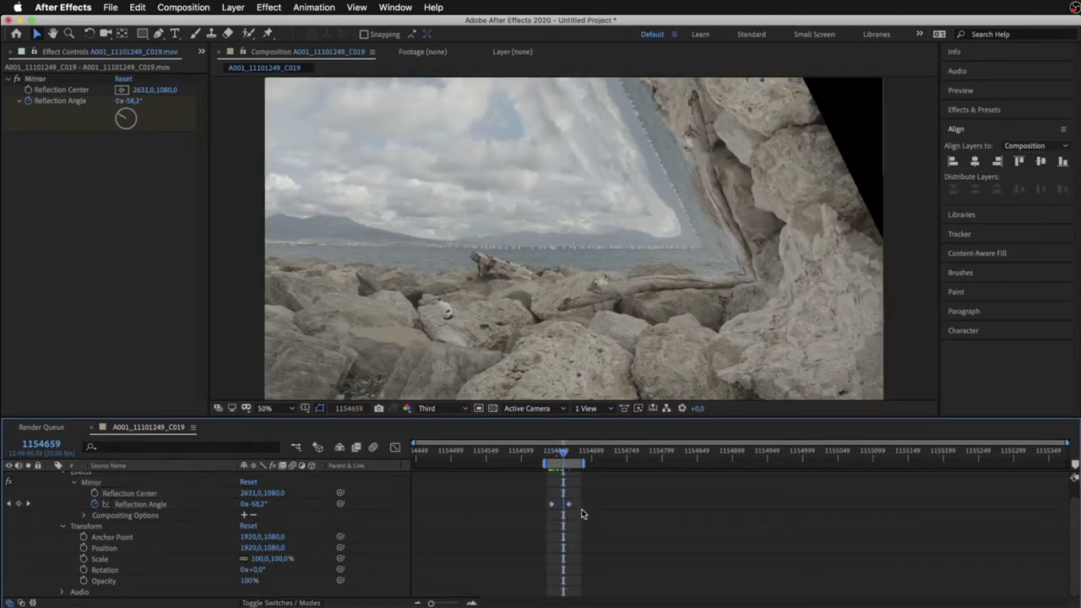
left_click(548, 505)
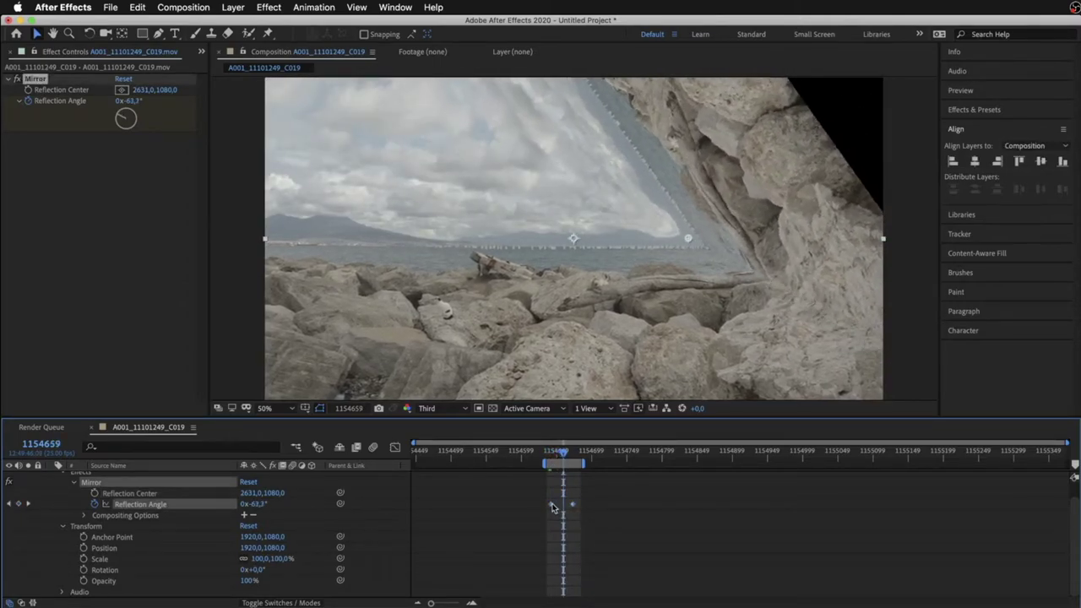
mouse_move(547, 507)
left_mouse_down()
mouse_move(622, 519)
mouse_move(577, 506)
left_mouse_up()
key("k")
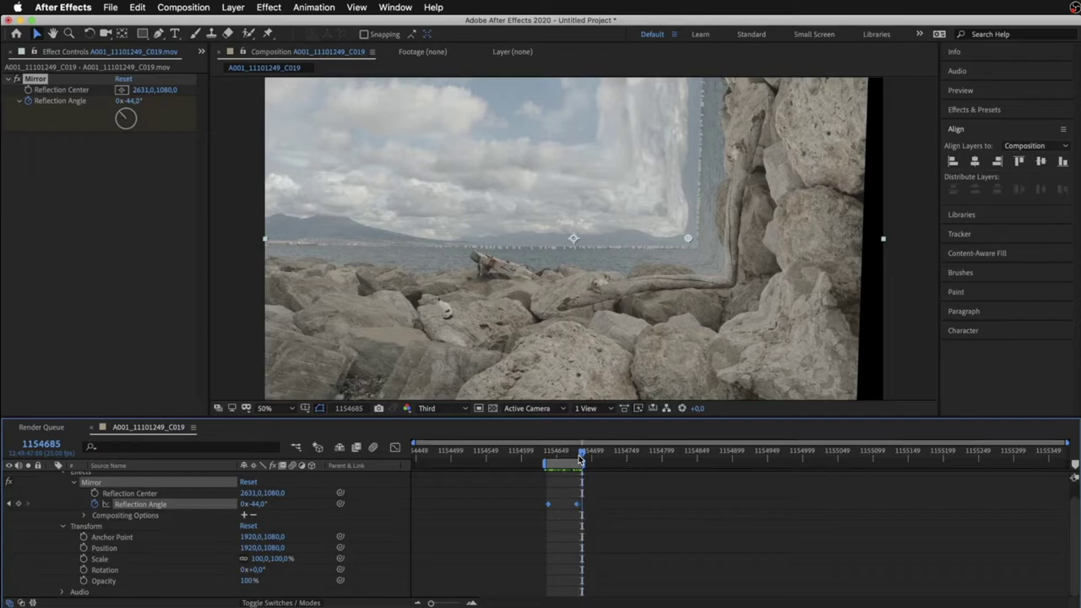
left_click(617, 493)
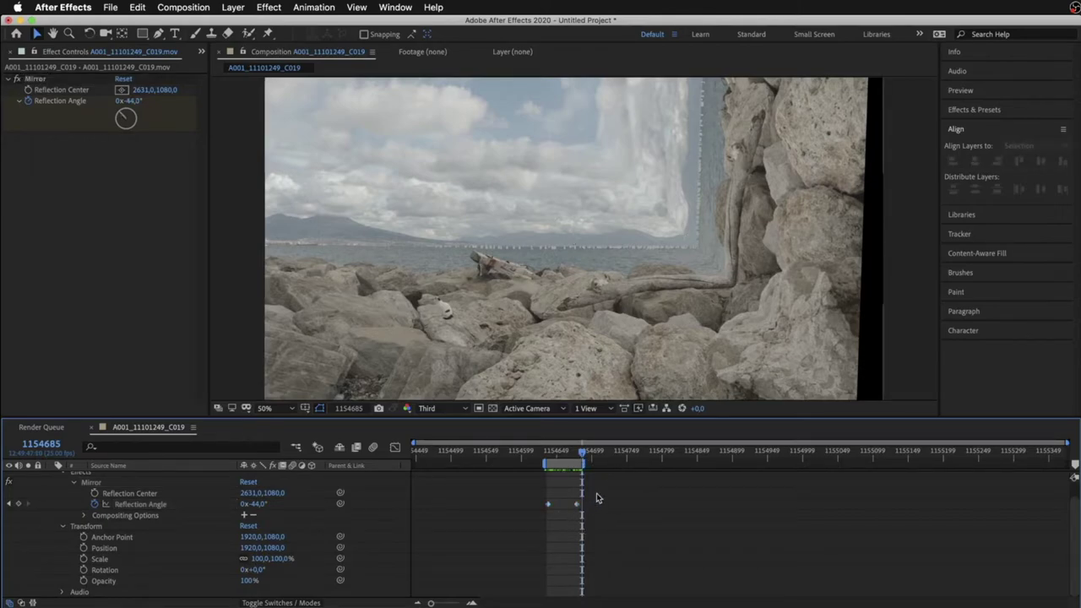
left_click(35, 80)
Delete the Mirror effect from the clip and bring up the Effects & Presets library
key("Delete")
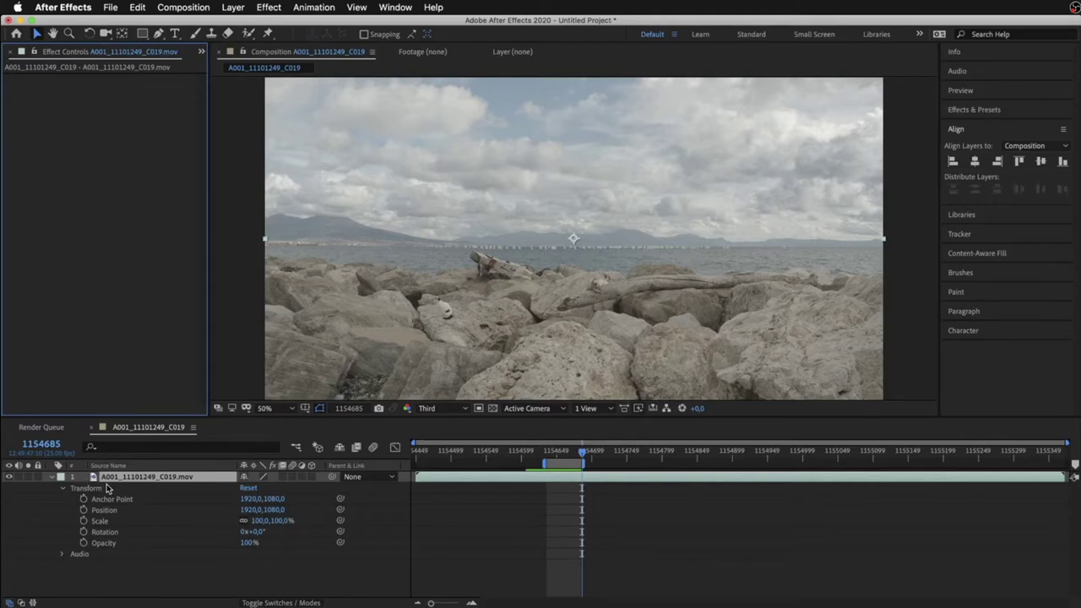
left_click(1003, 114)
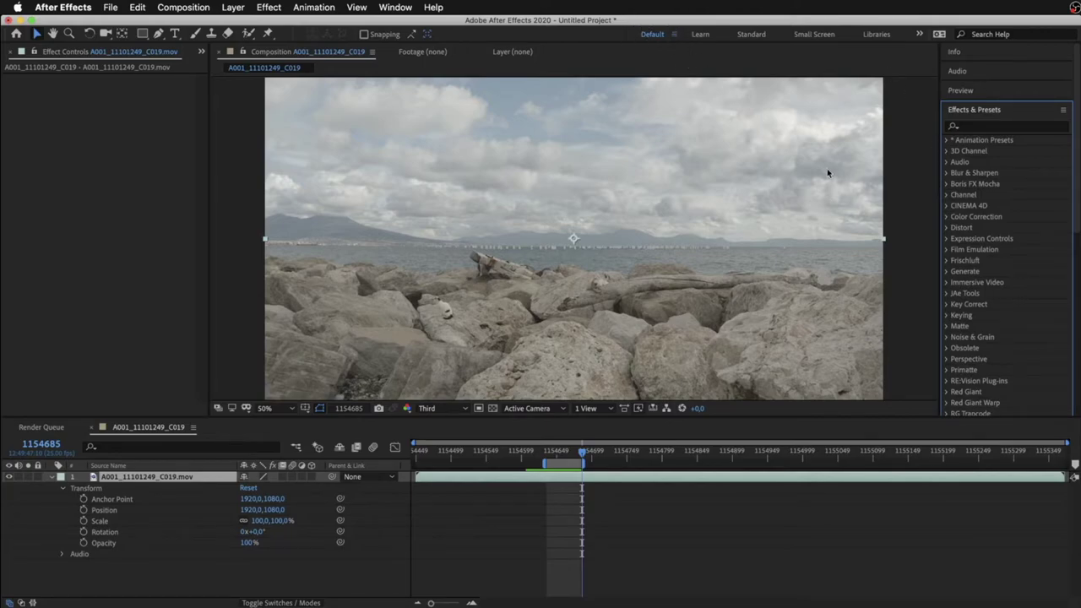
scroll(954, 189, "down", 2)
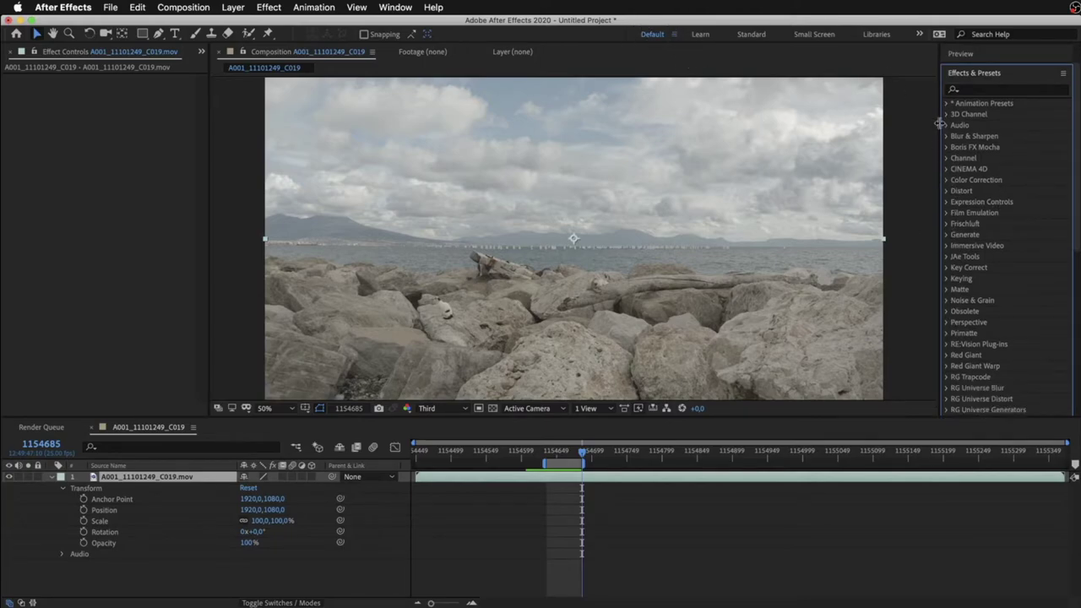
scroll(948, 329, "down", 4)
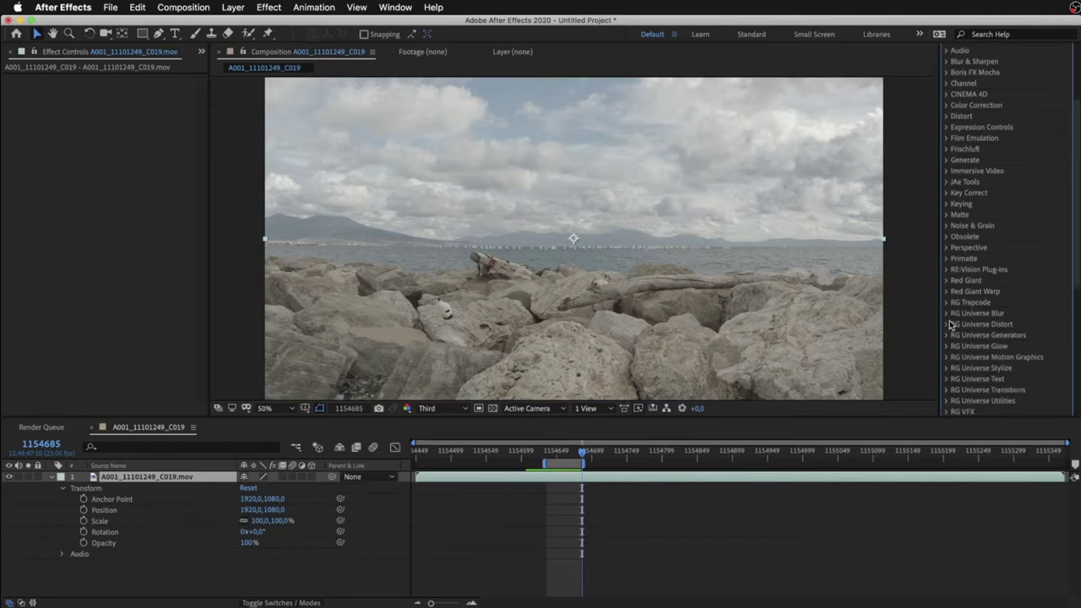
scroll(967, 287, "down", 6)
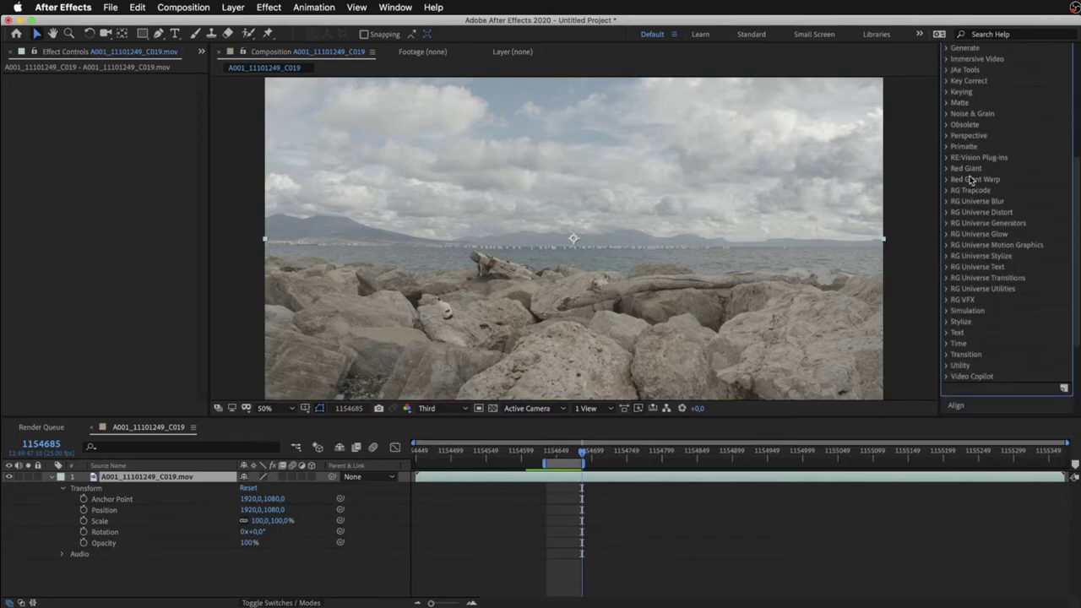
Browse the effect categories and expand Matte, selecting Matte Choker and Refine Soft Matte
left_click(269, 9)
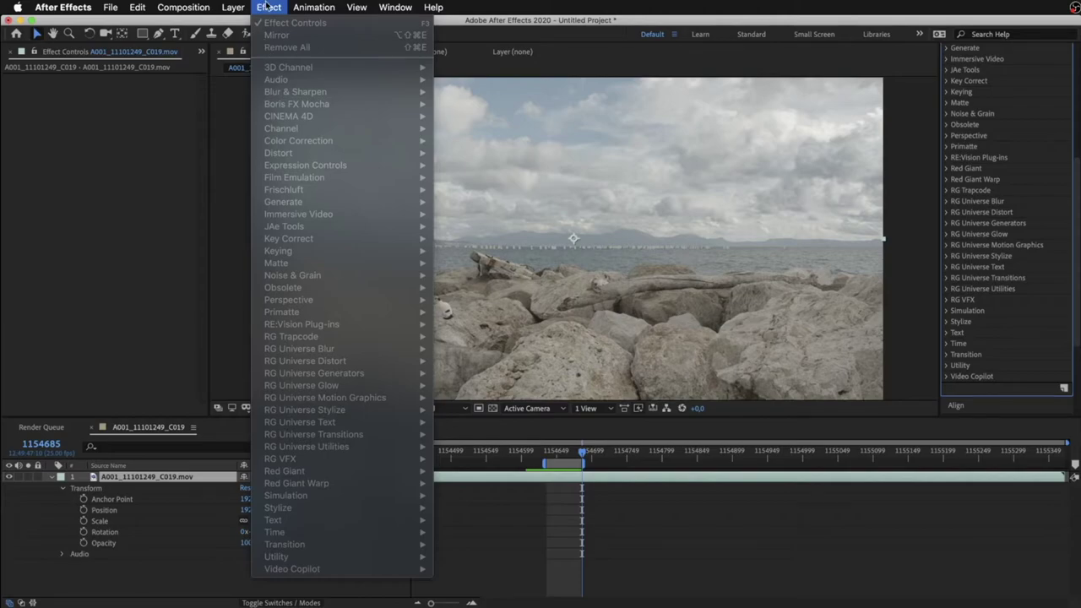
left_click(267, 7)
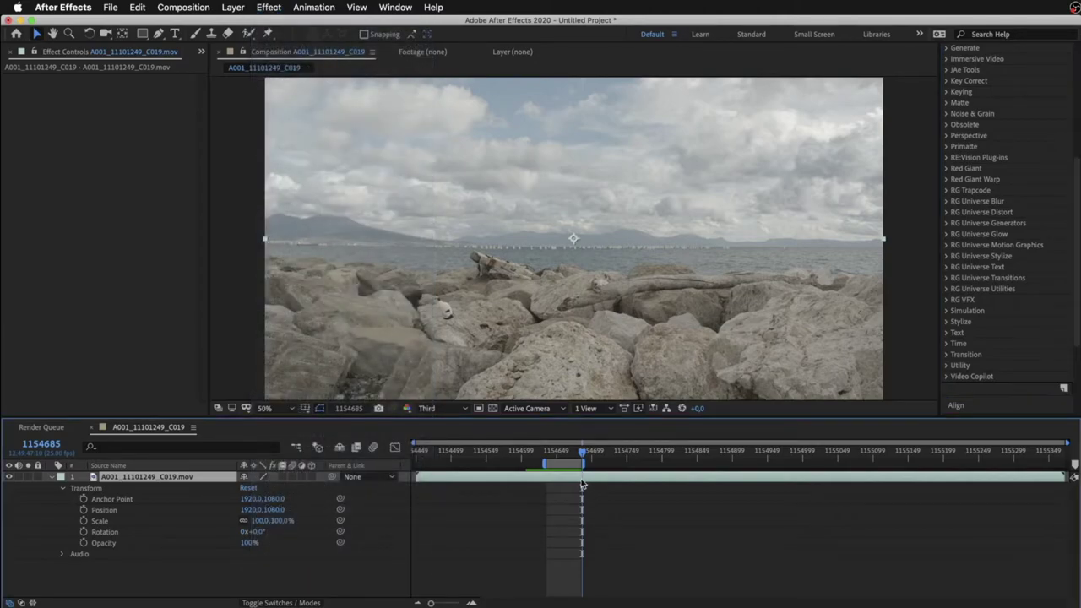
scroll(1010, 216, "up", 3)
scroll(1010, 216, "up", 3)
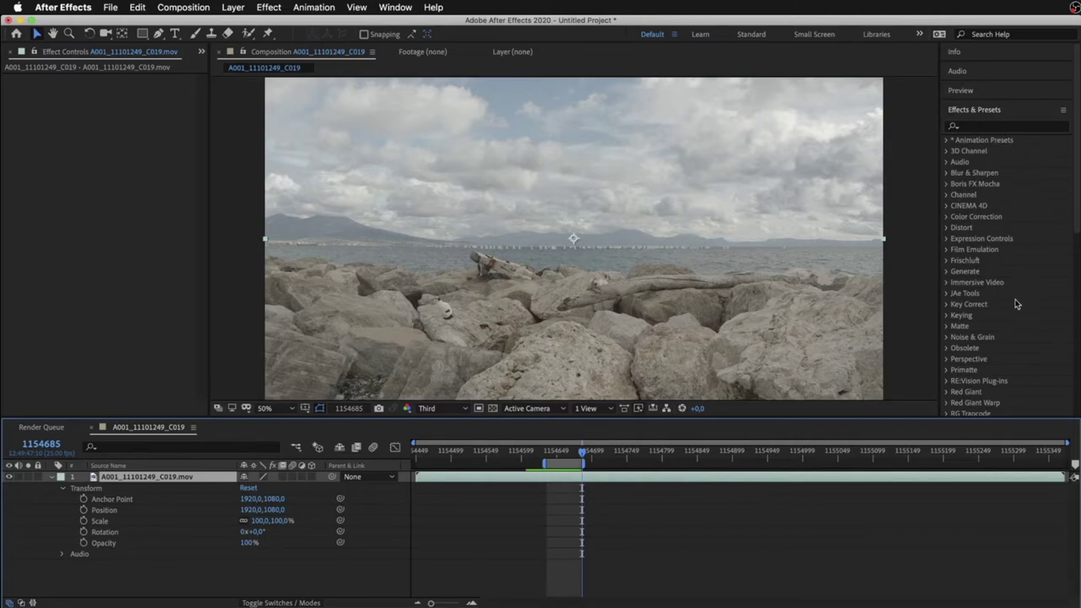
scroll(996, 279, "down", 1)
left_click(947, 290)
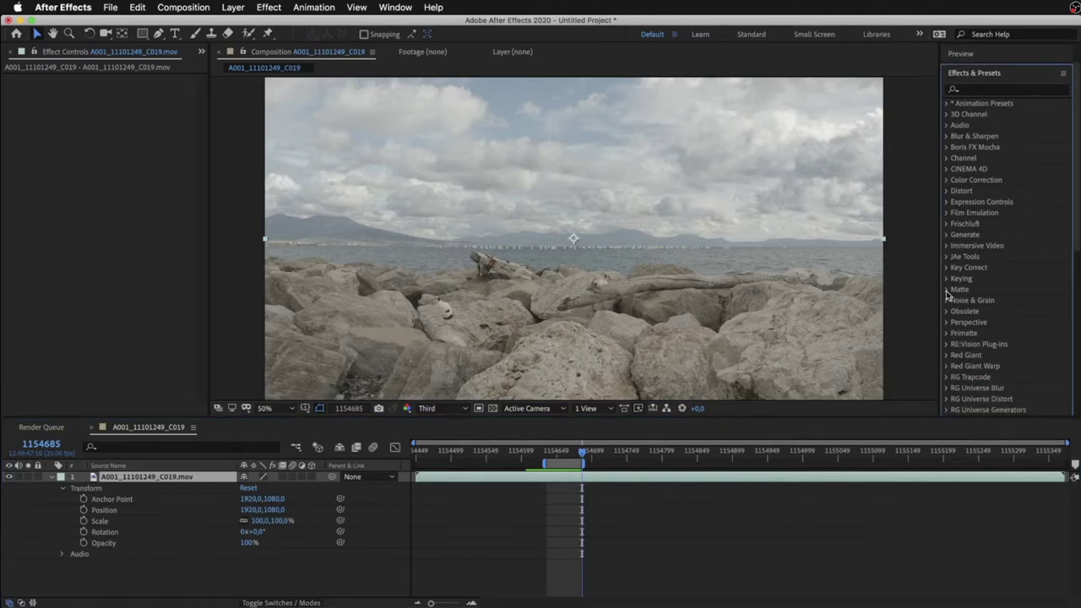
left_click(995, 302)
left_click(986, 335)
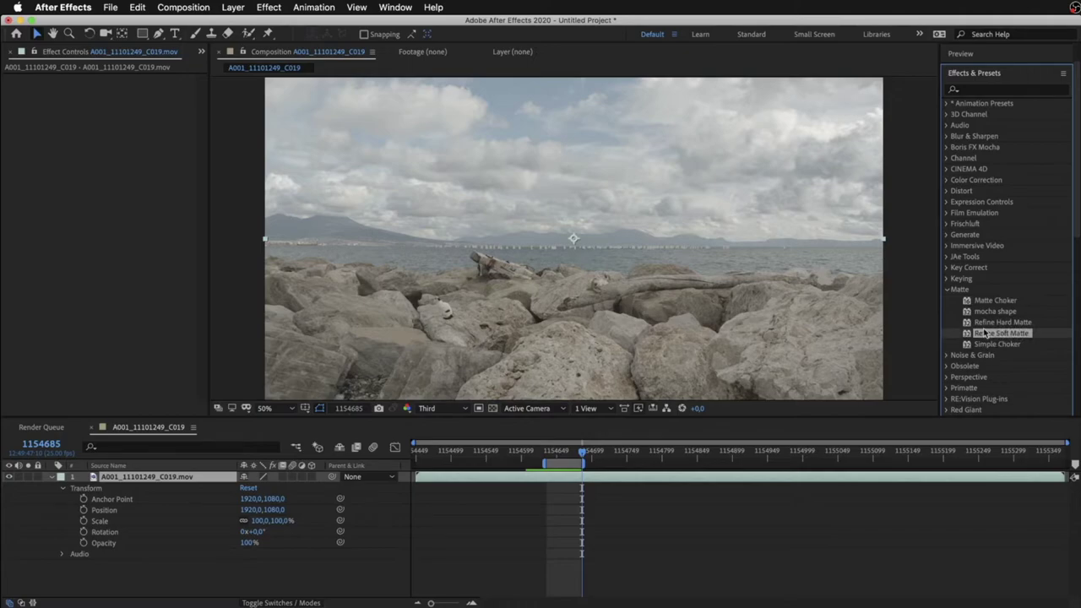
left_click(994, 92)
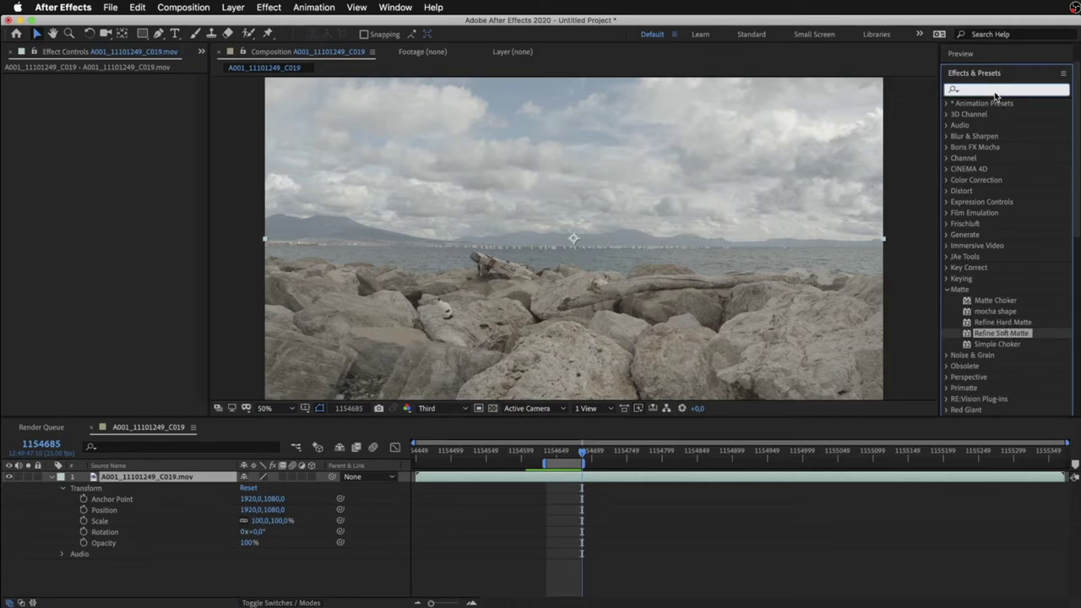
Search 'colora', drop Colorama onto the seashore clip, and shift its Input Phase to 42°
type("colora")
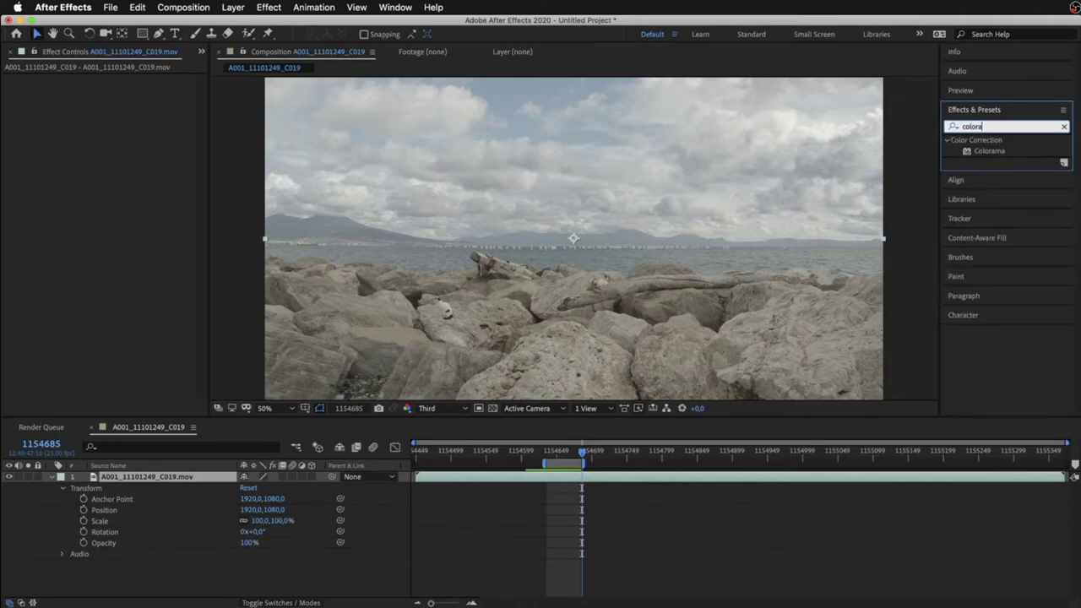
mouse_move(988, 152)
left_mouse_down()
mouse_move(651, 356)
mouse_move(605, 480)
left_mouse_up()
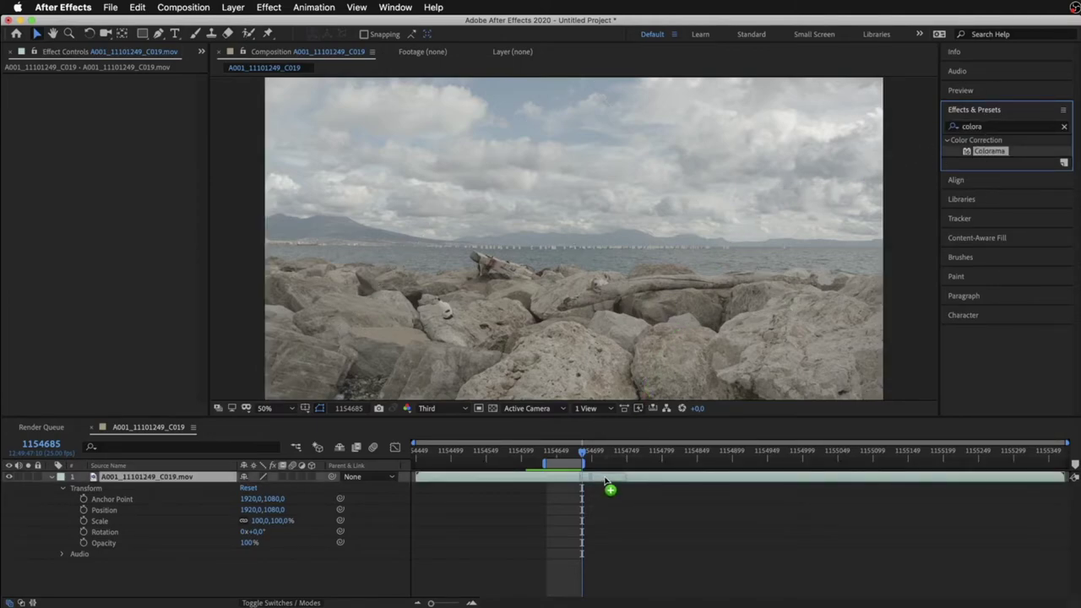
mouse_move(604, 480)
left_mouse_down()
mouse_move(541, 257)
mouse_move(596, 226)
mouse_move(550, 234)
left_mouse_up()
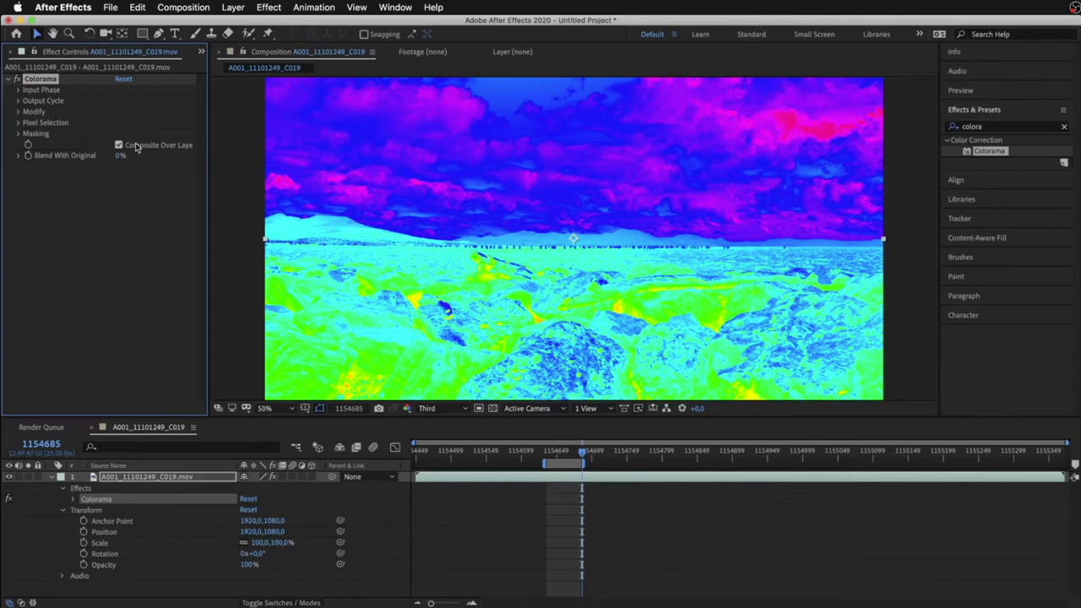
left_click(19, 90)
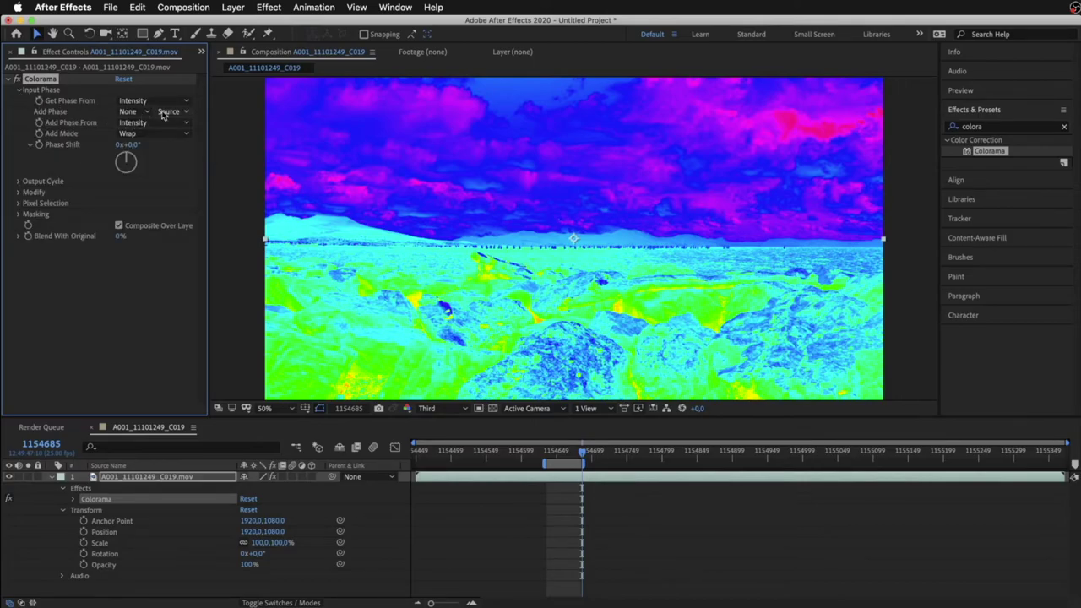
mouse_move(132, 144)
left_mouse_down()
mouse_move(201, 149)
mouse_move(3, 144)
left_mouse_up()
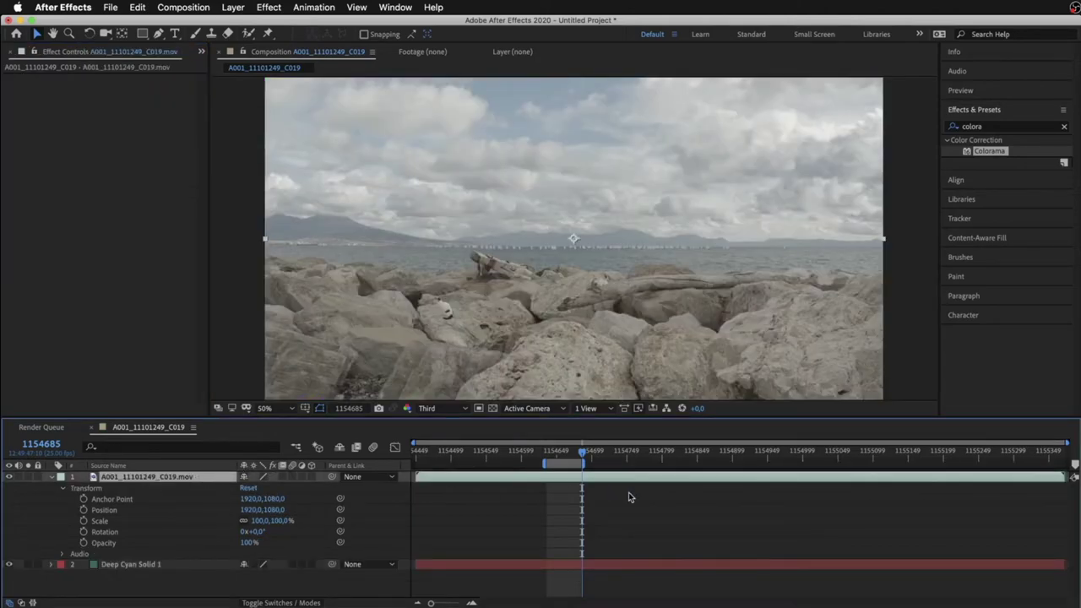
Collapse layer 1's properties in the timeline
left_click(51, 478)
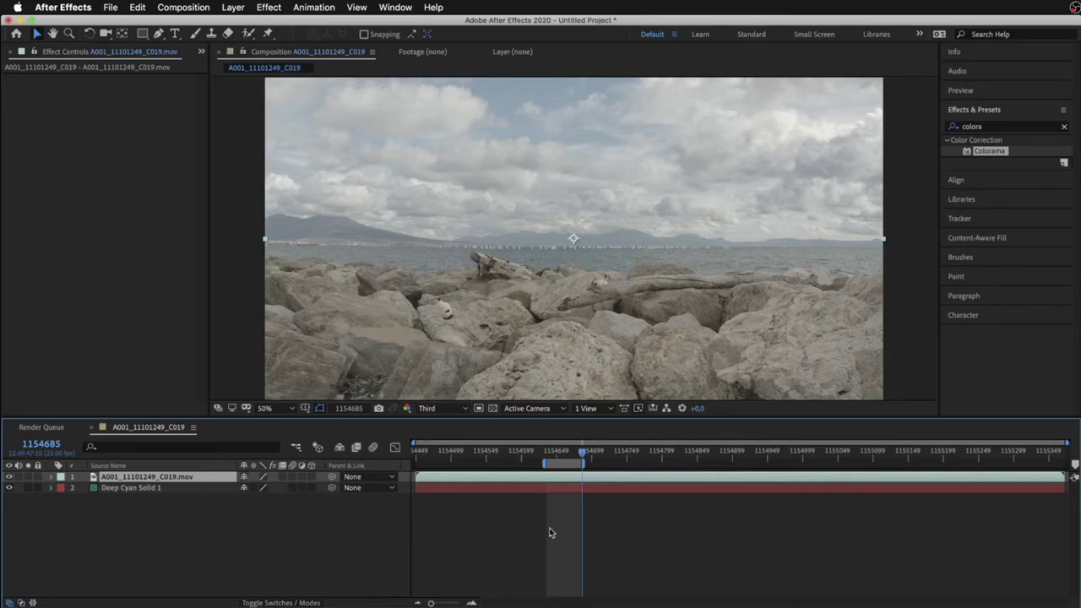
Show the Transfer Controls and In/Out/Duration/Stretch columns, then select the current-time display
left_click(21, 602)
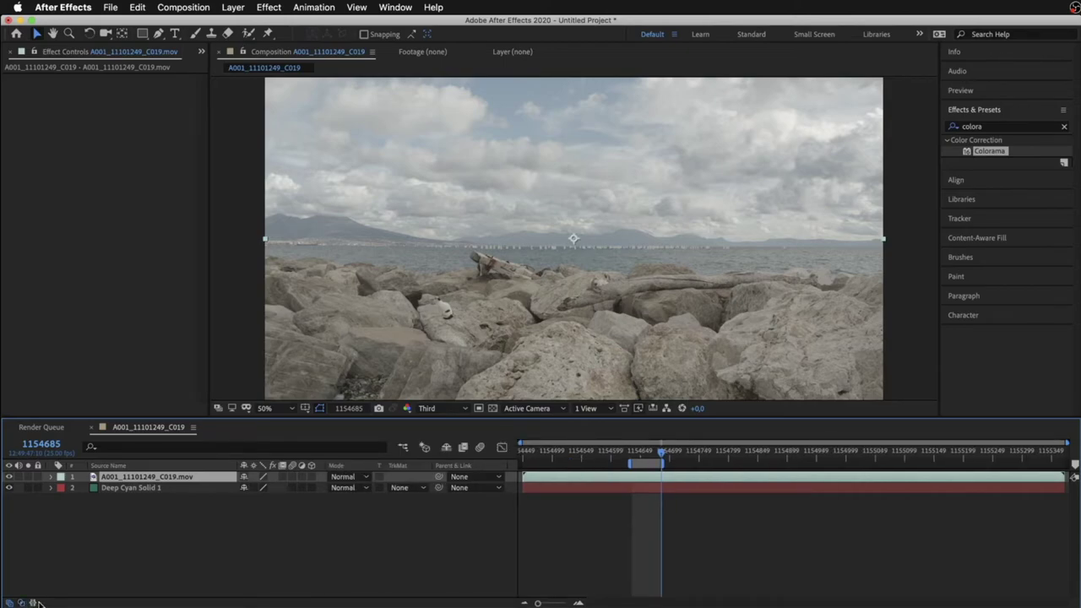
left_click(33, 602)
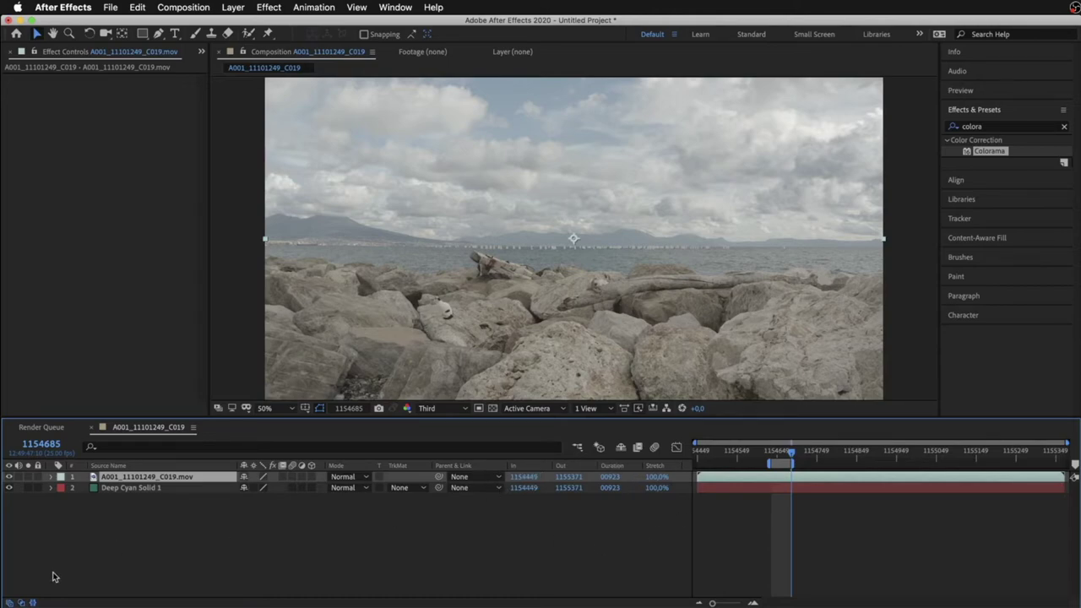
left_click(33, 602)
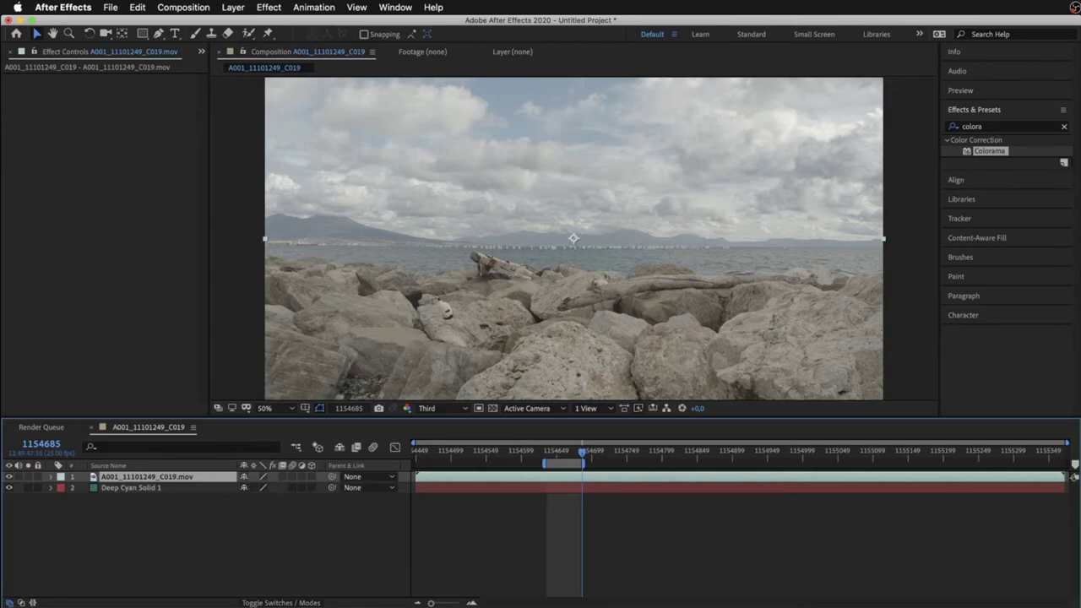
left_click(21, 602)
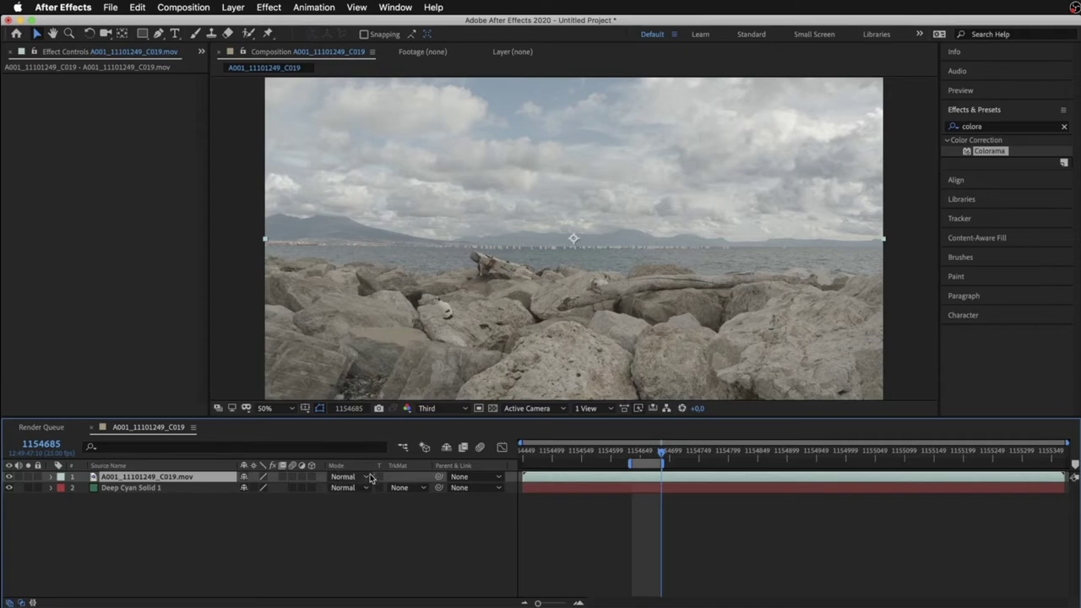
left_click(28, 600)
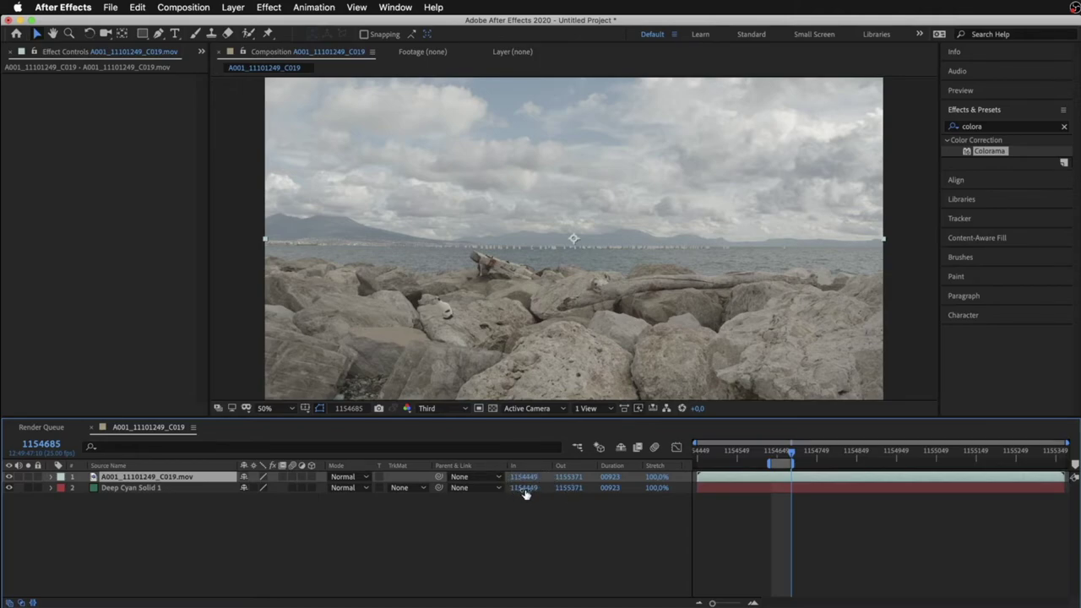
left_click(54, 441)
left_click(55, 442)
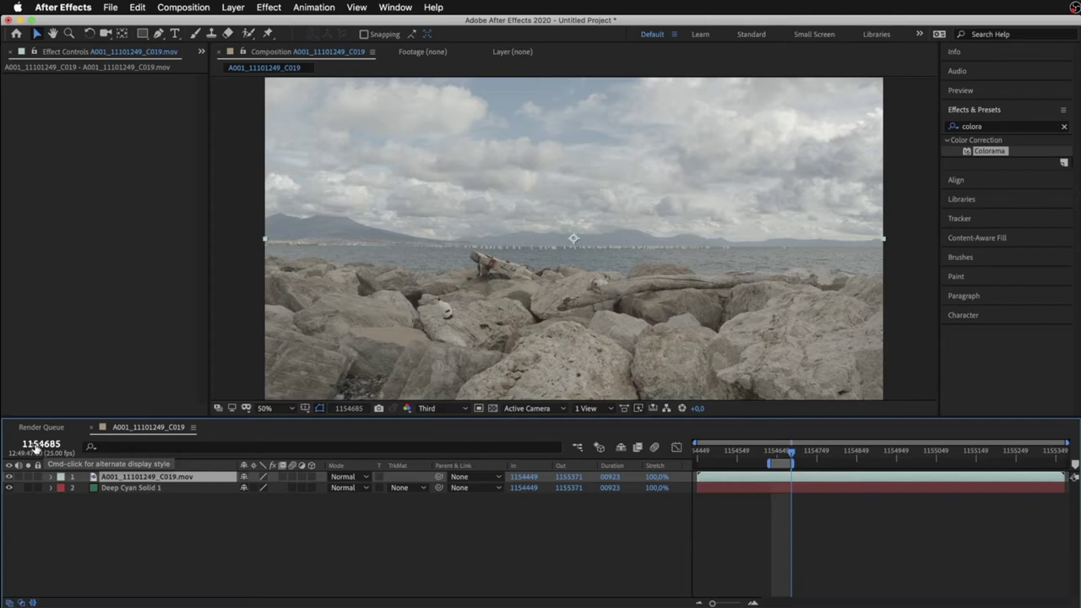
Toggle the time display between frames and timecode, ending on timecode, then hide the mode and in/out columns
left_click(35, 450, "super")
left_click(35, 449, "super")
left_click(36, 450, "super")
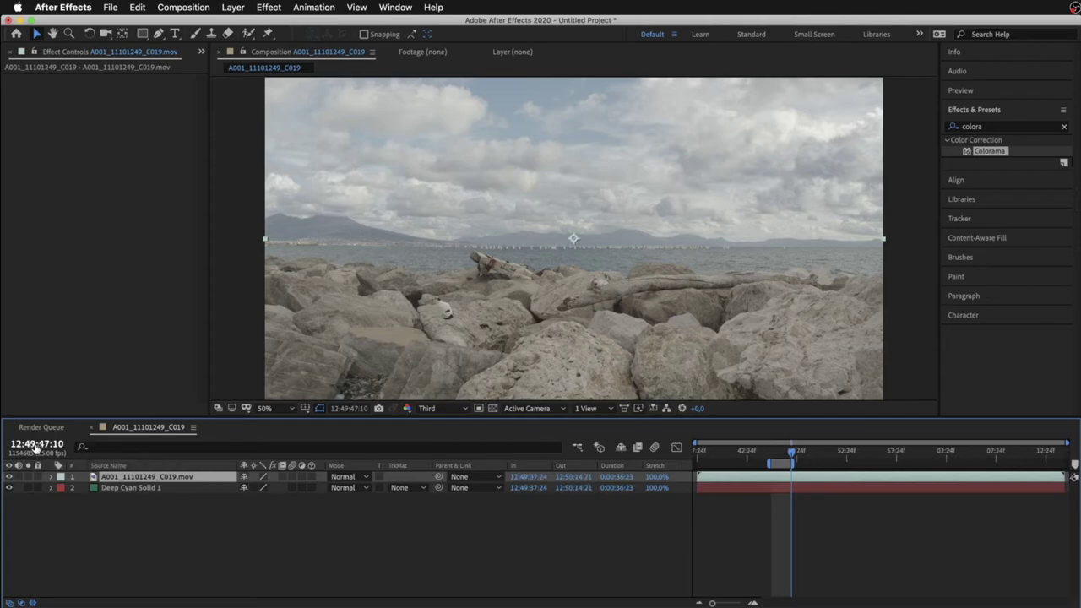
left_click(37, 448, "super")
left_click(44, 446, "super")
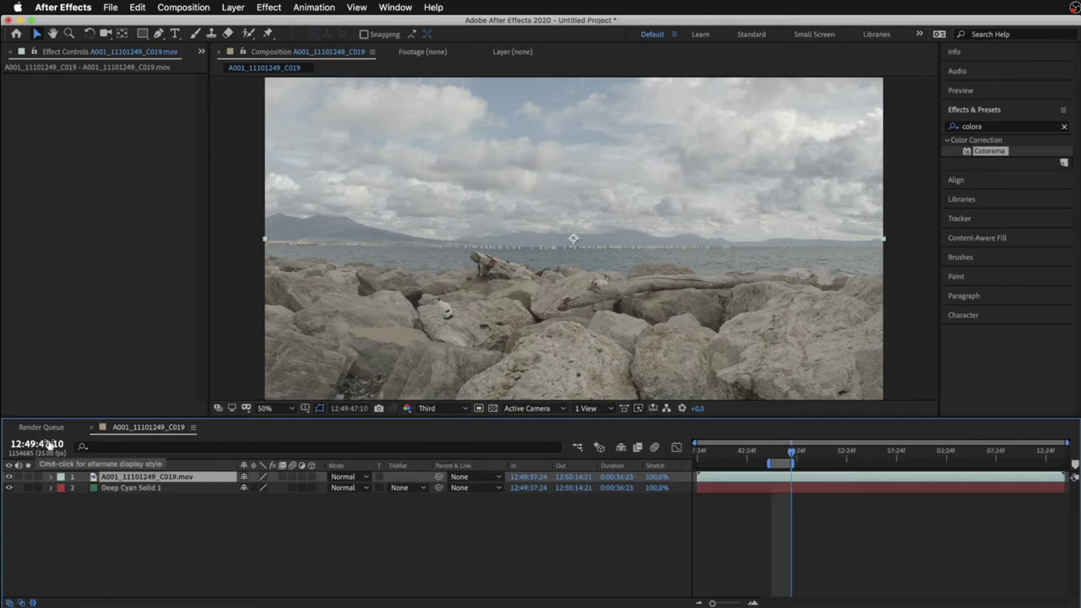
left_click(43, 446, "super")
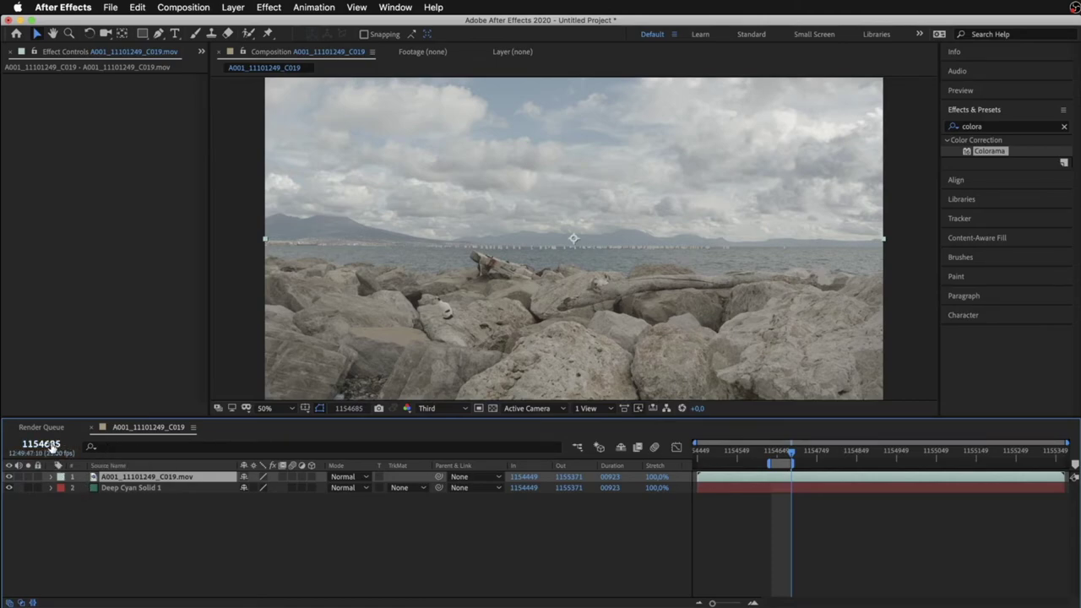
left_click(52, 447, "super")
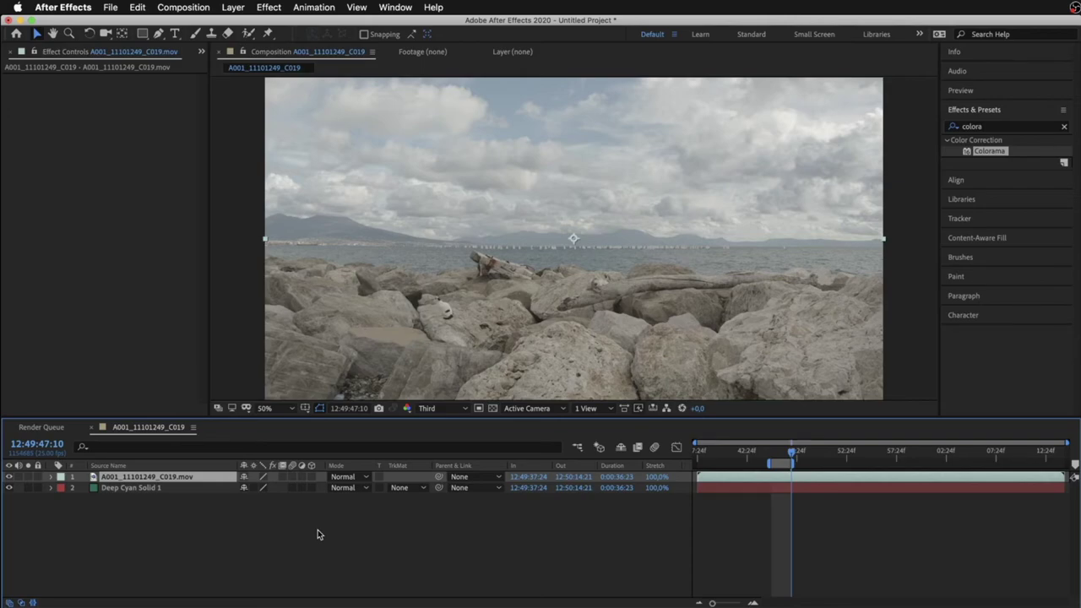
left_click(31, 601)
left_click(22, 602)
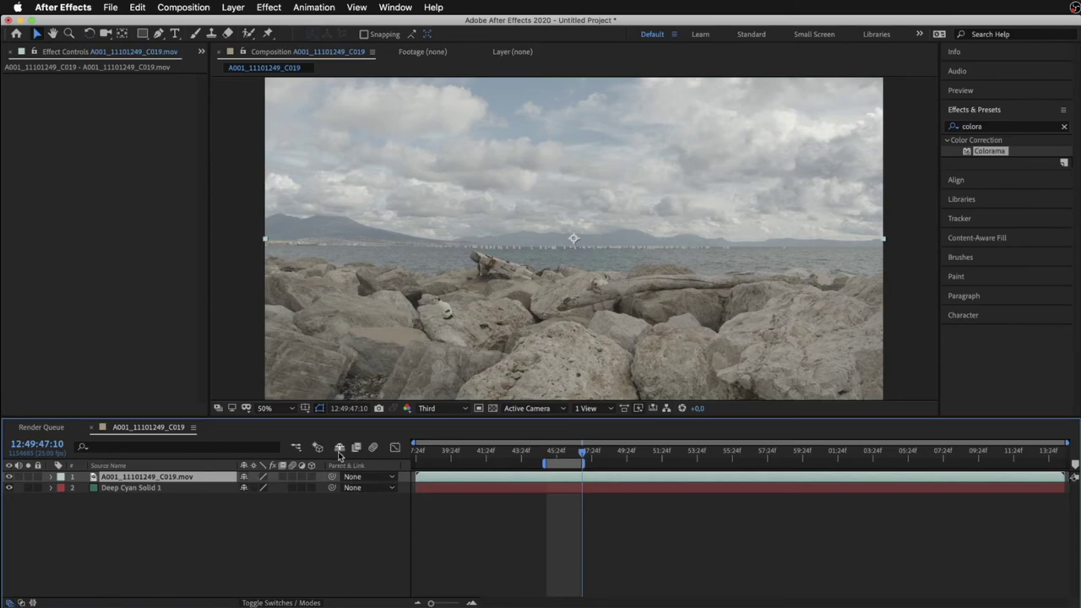
Restore the Mode and track matte columns in the timeline, then open layer 1's Mode dropdown
left_click(300, 603)
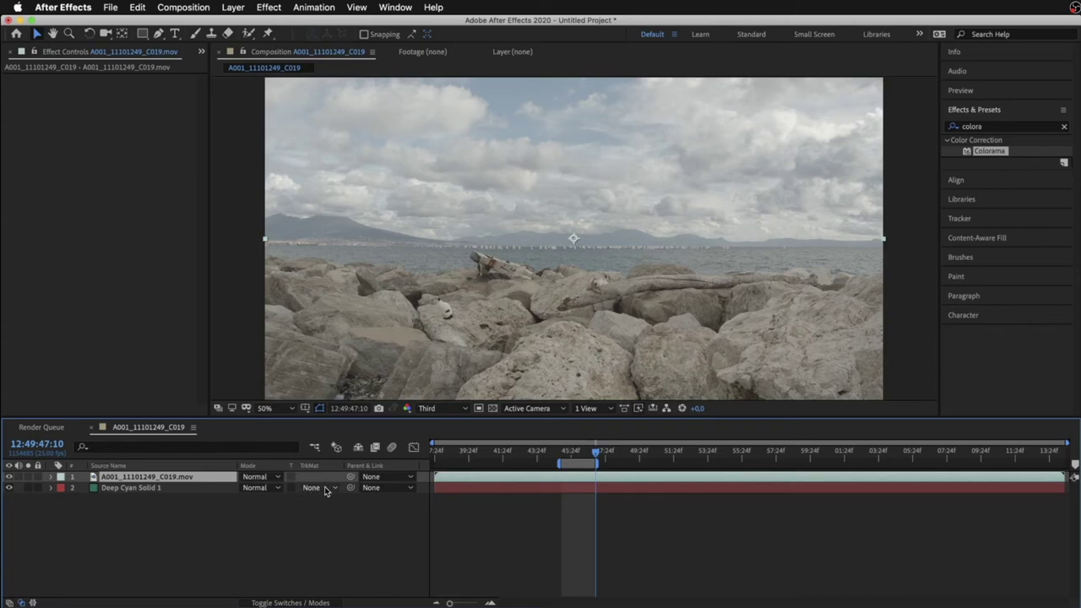
left_click(312, 602)
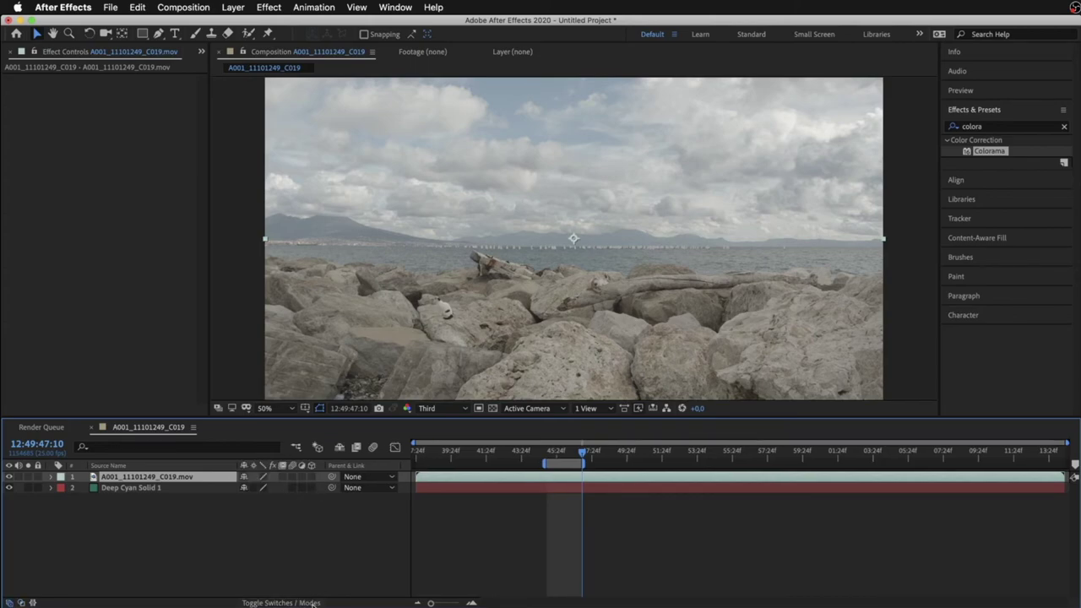
left_click(312, 602)
left_click(312, 602)
left_click(312, 601)
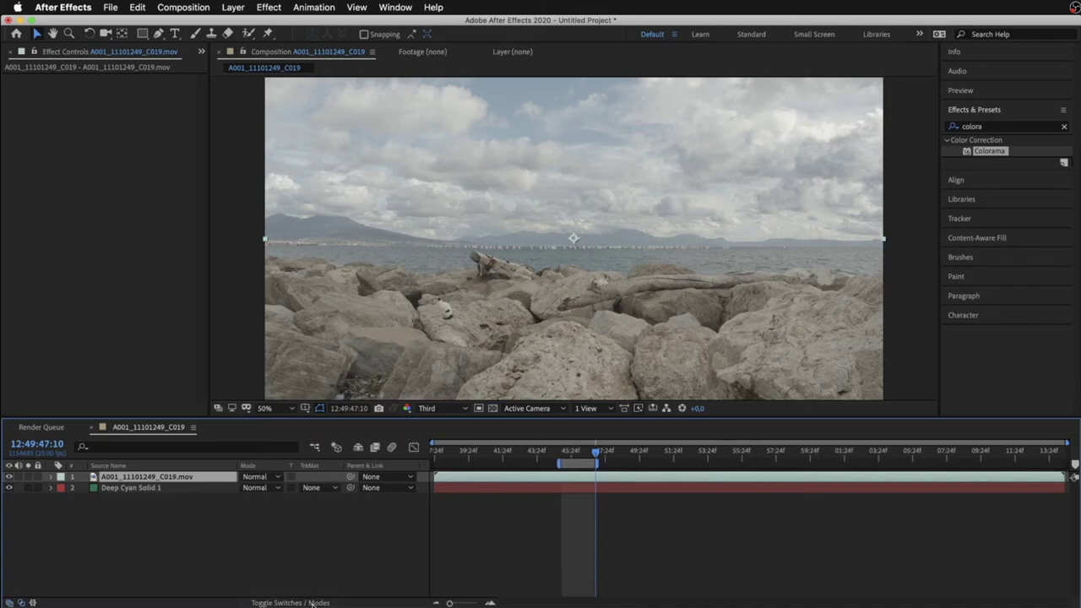
left_click(9, 602)
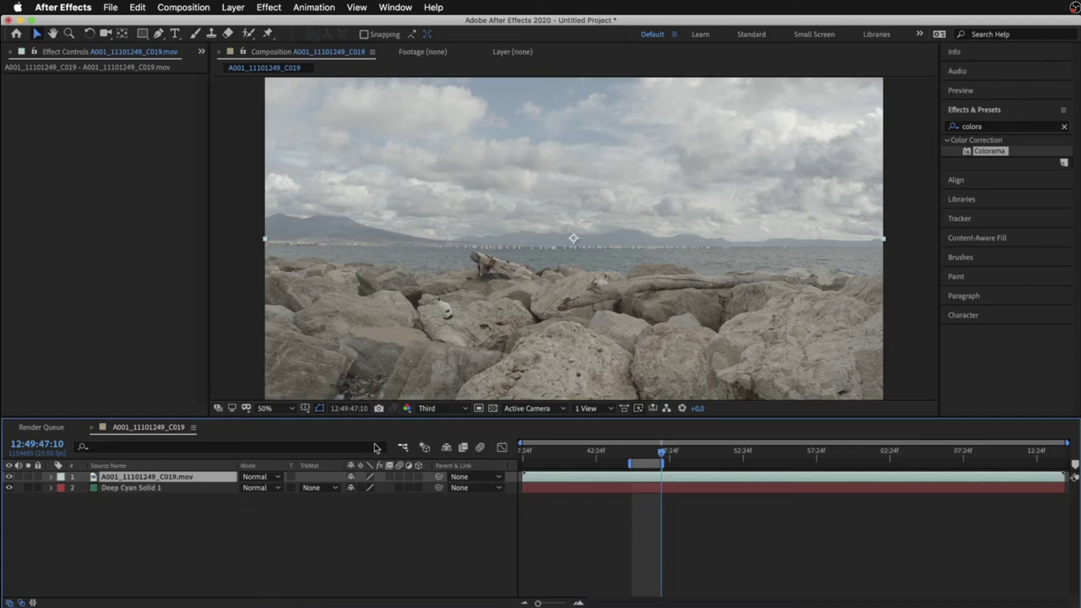
left_click(20, 602)
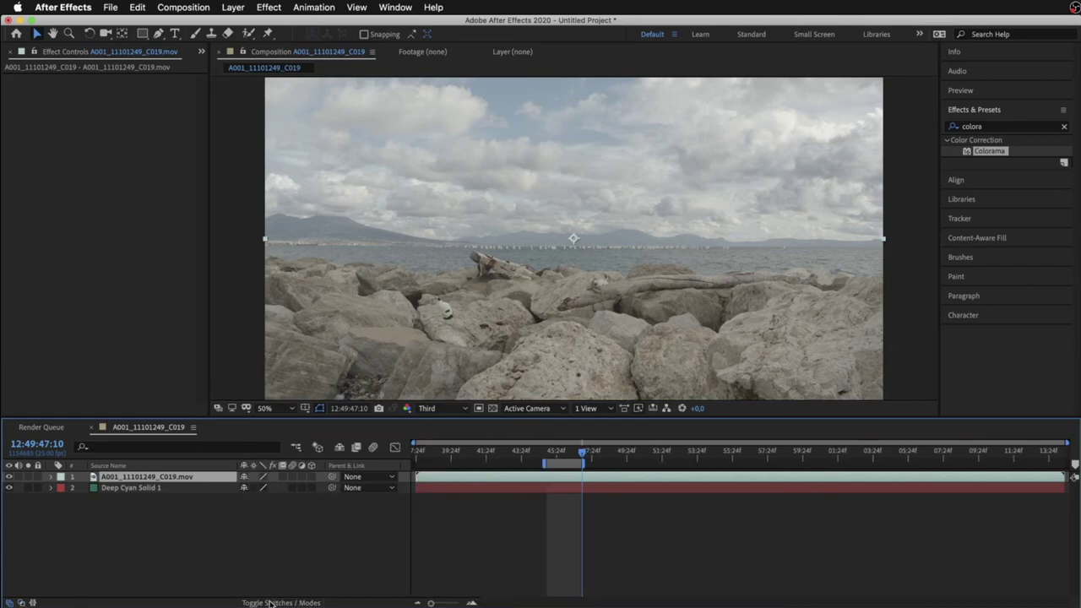
left_click(267, 602)
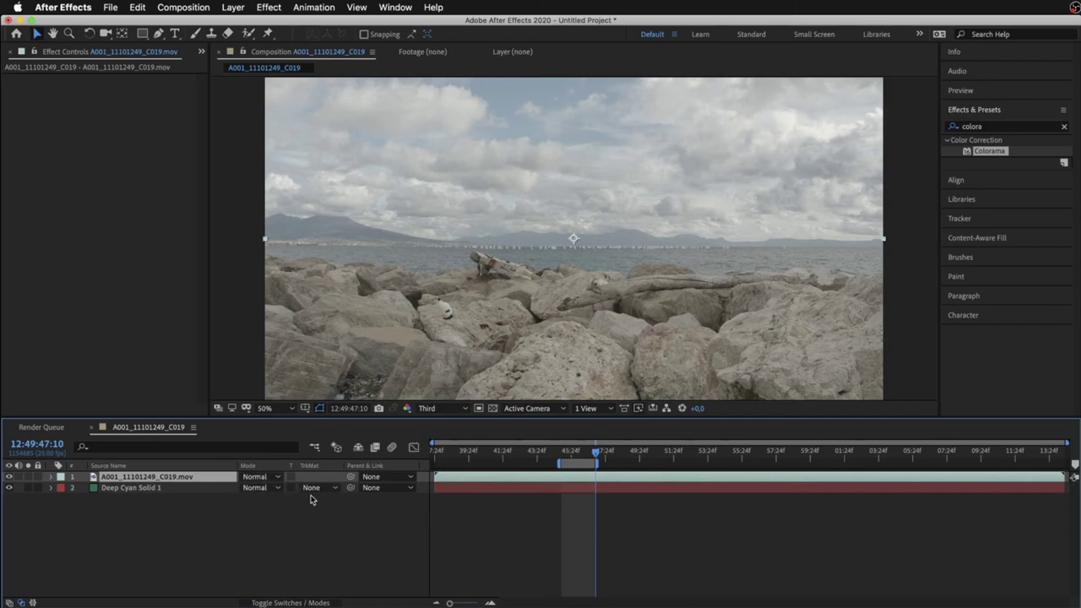
left_click(272, 477)
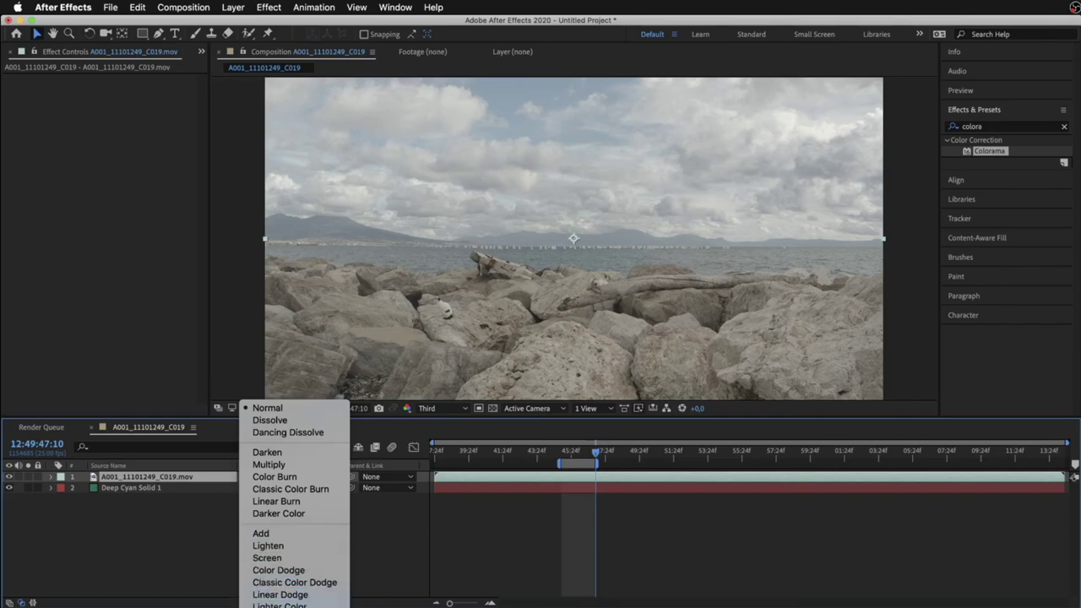
Try Lighten on the seashore layer and toggle its visibility to compare against the cyan solid
left_click(403, 548)
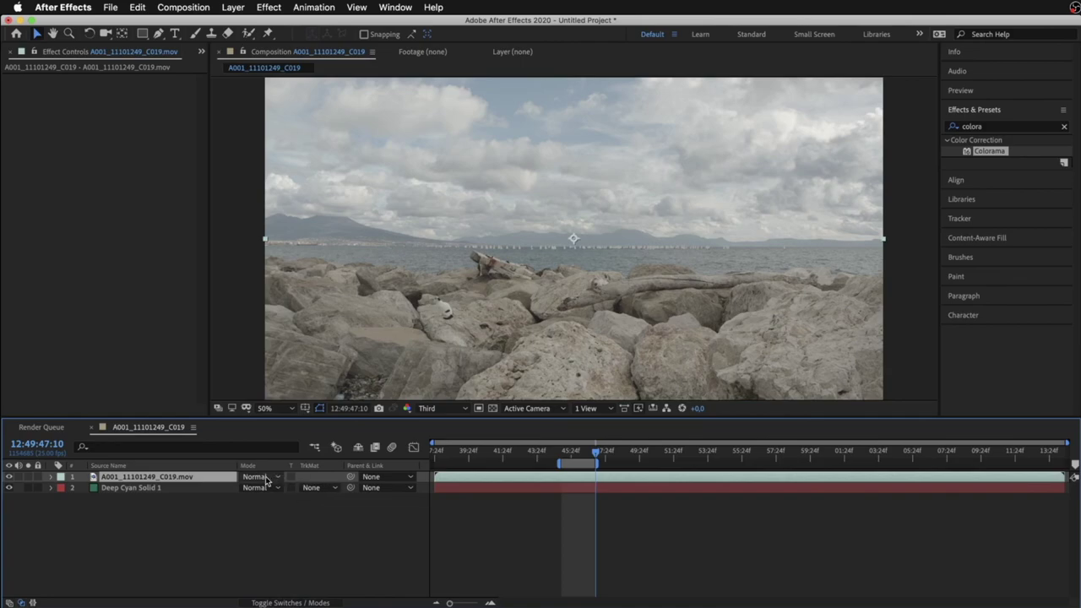
left_click(267, 479)
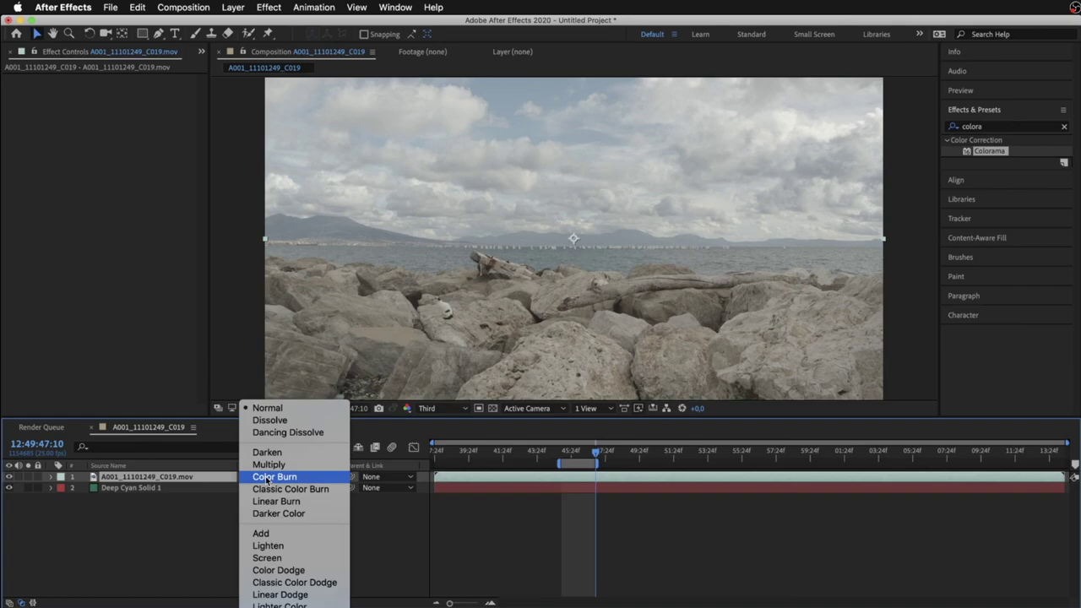
left_click(270, 545)
left_click_drag(599, 456, 578, 456)
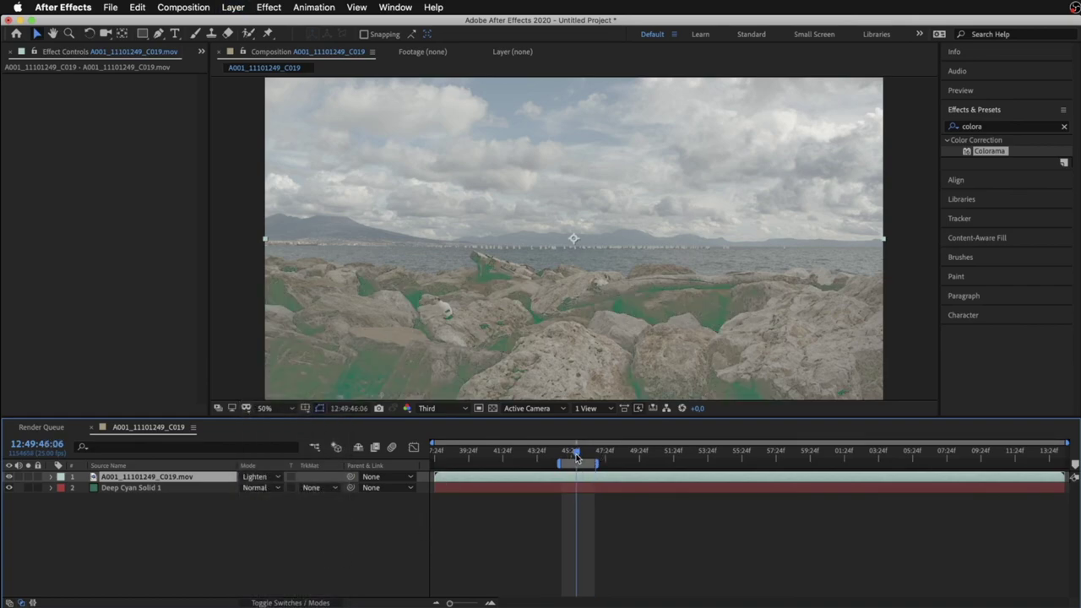
left_click(9, 477)
left_click(10, 477)
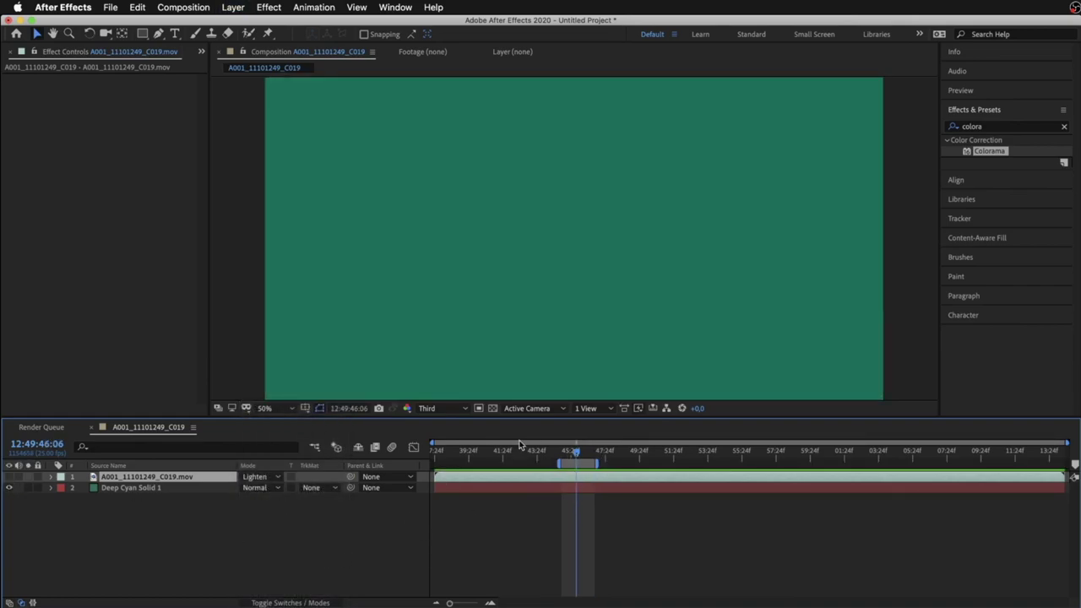
left_click(9, 477)
left_click_drag(579, 455, 579, 454)
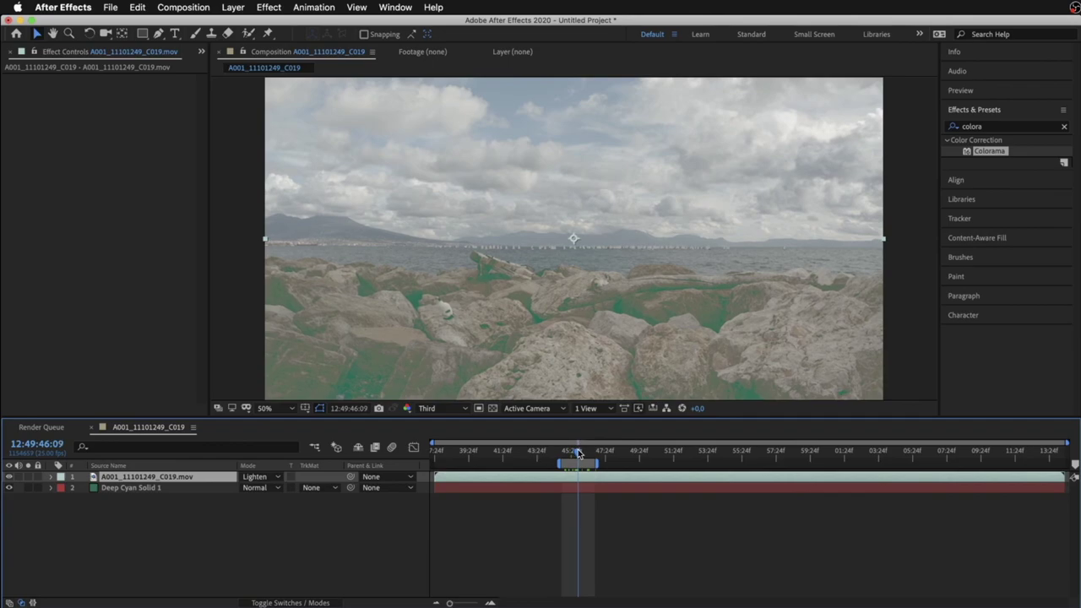
Try Multiply on the seashore layer, then settle on the Darken blend mode
left_click(262, 476)
left_click(334, 466)
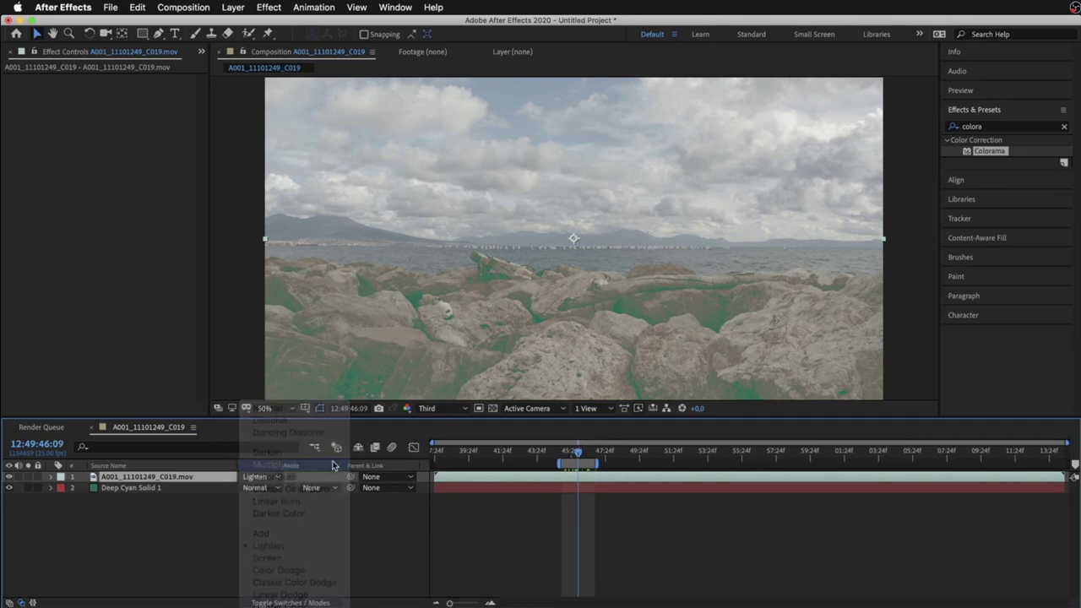
left_click(260, 477)
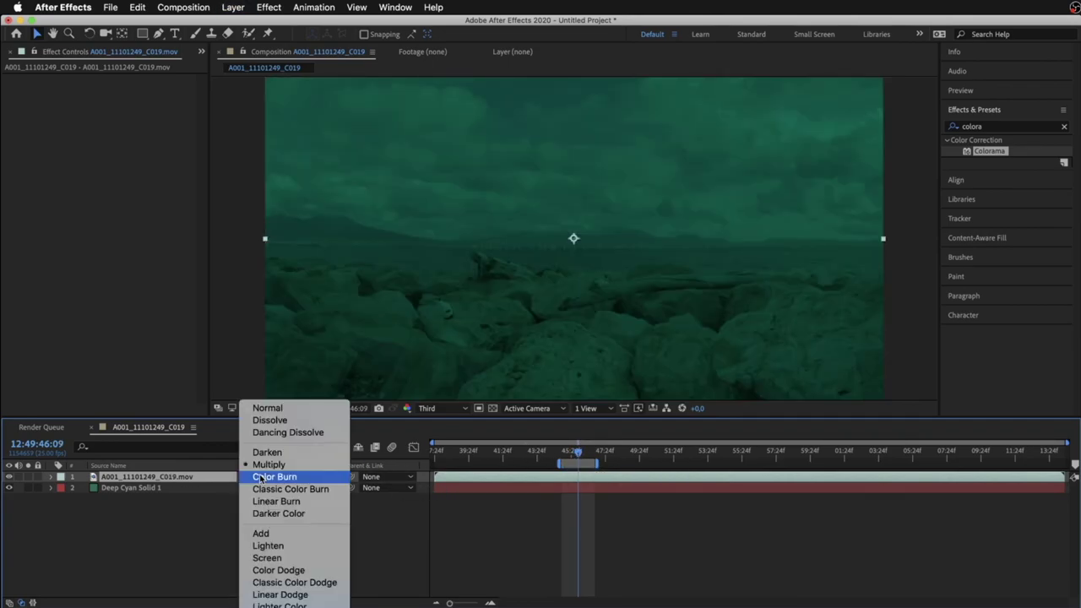
left_click(298, 452)
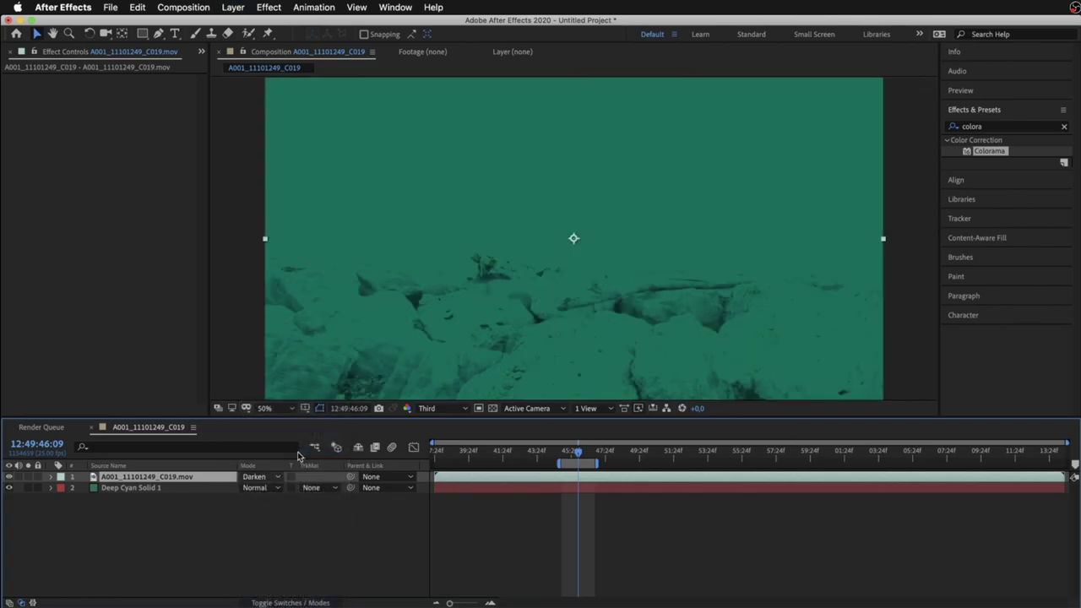